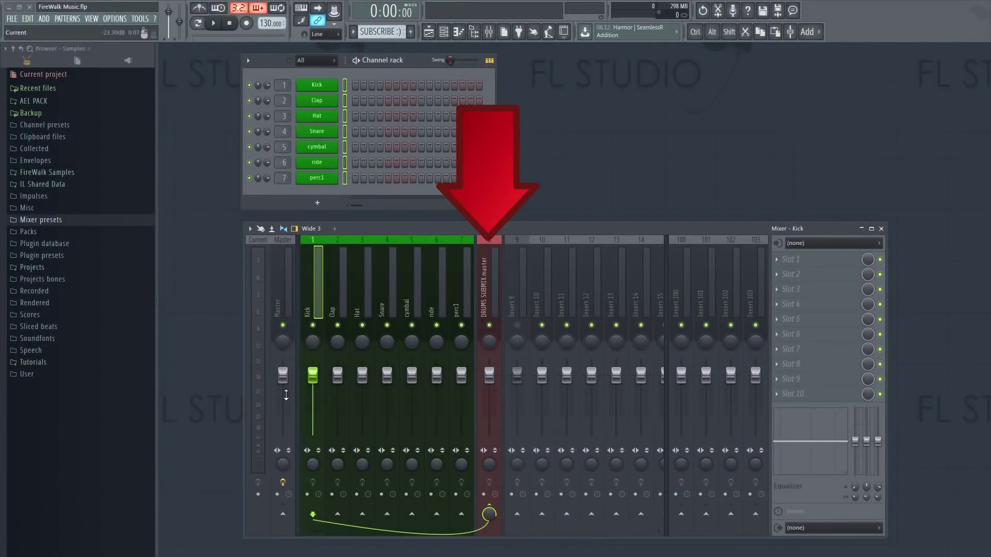
- Check how Clap, Hat, Snare, cymbal, ride and perc1 route into the DRUMS SUBMIX master
click(338, 302)
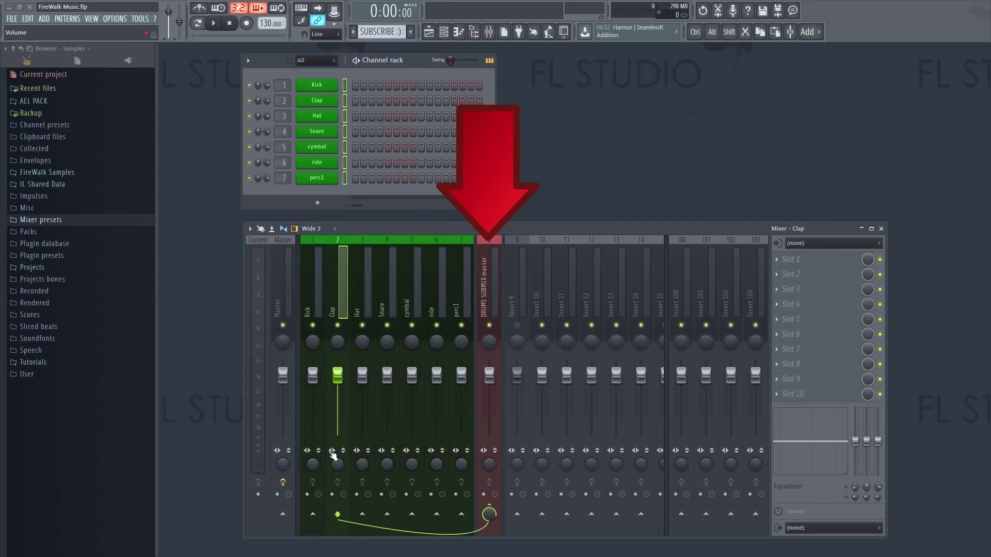
click(368, 301)
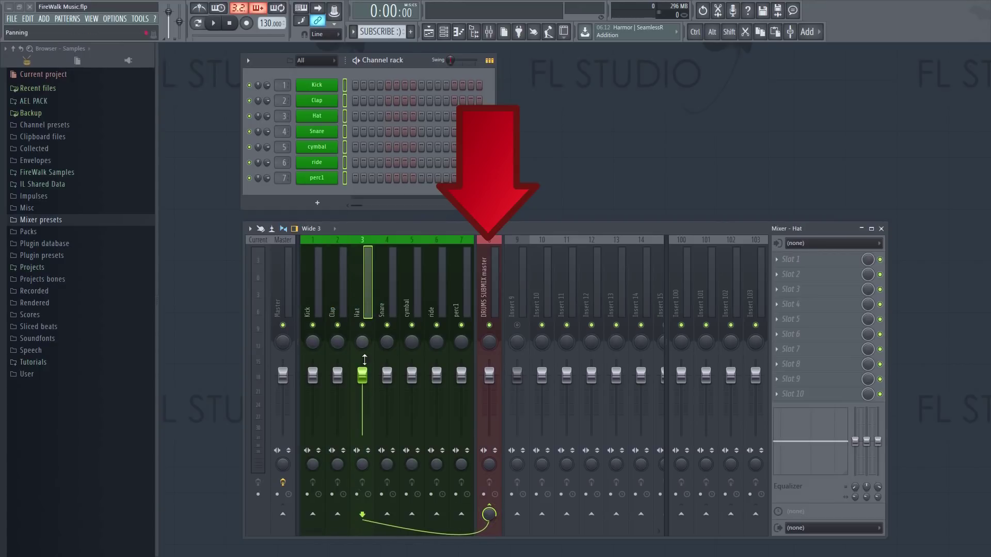
click(392, 302)
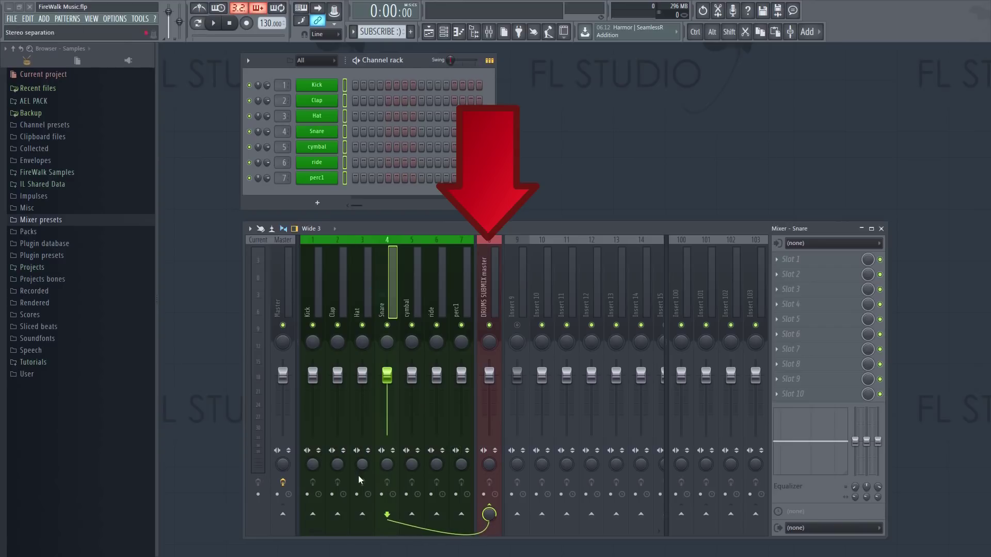
click(408, 304)
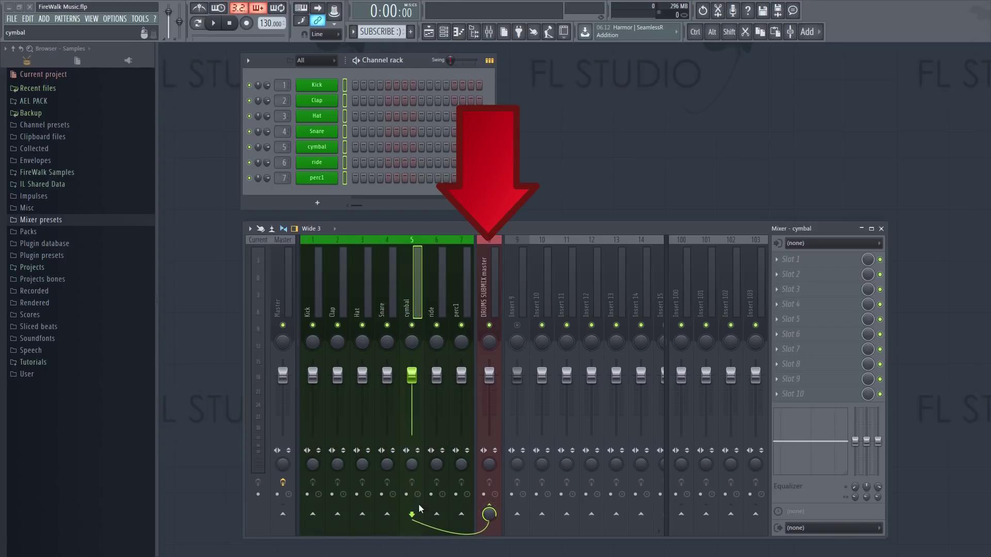
click(437, 303)
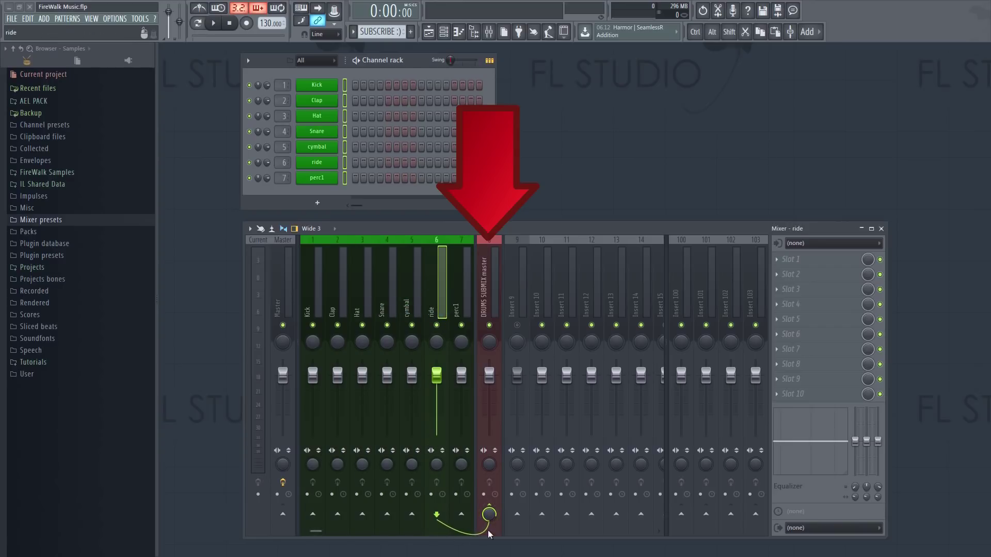
click(464, 293)
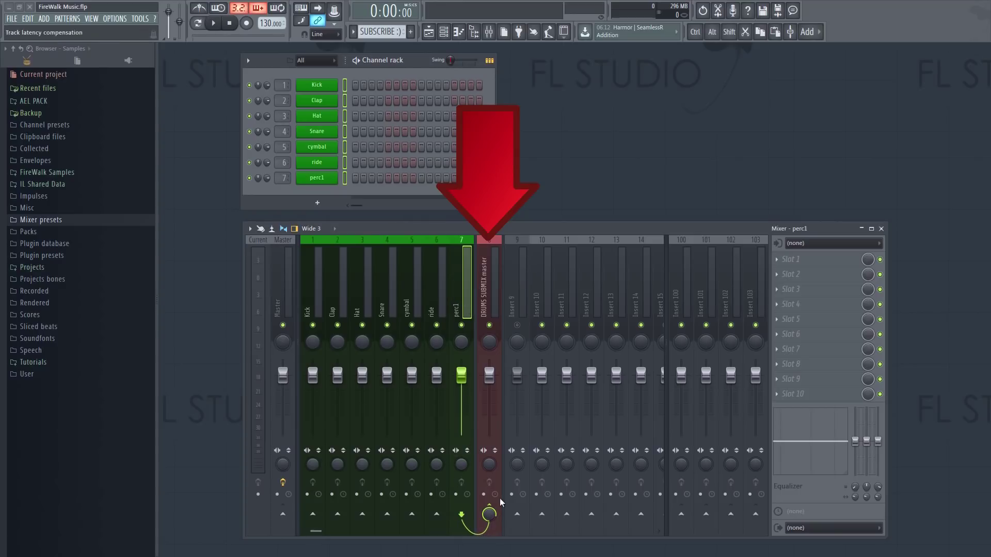
click(487, 322)
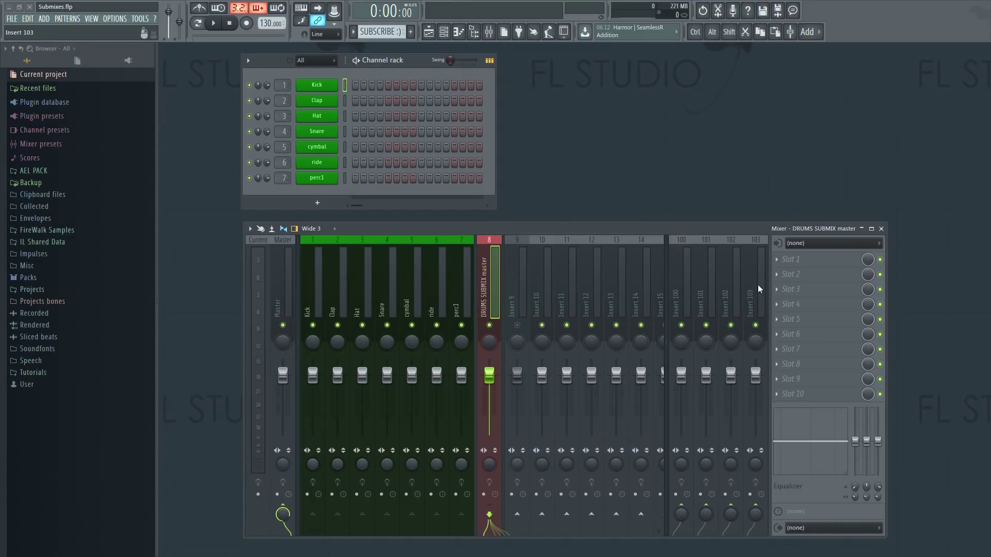
- Add Fruity Parametric EQ 2 in slot 1 with band 1 as a high-pass at about 174Hz
click(778, 260)
click(643, 340)
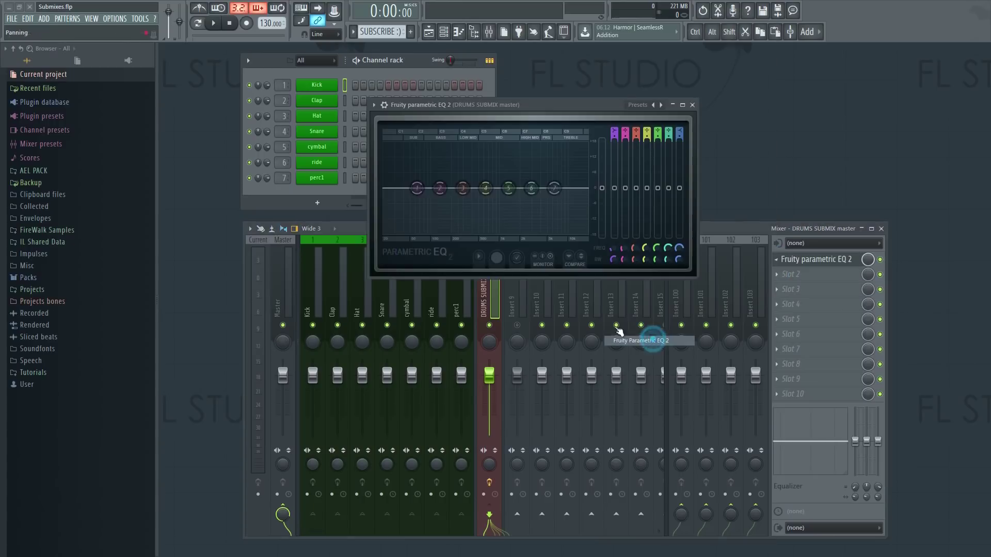
right_click(418, 189)
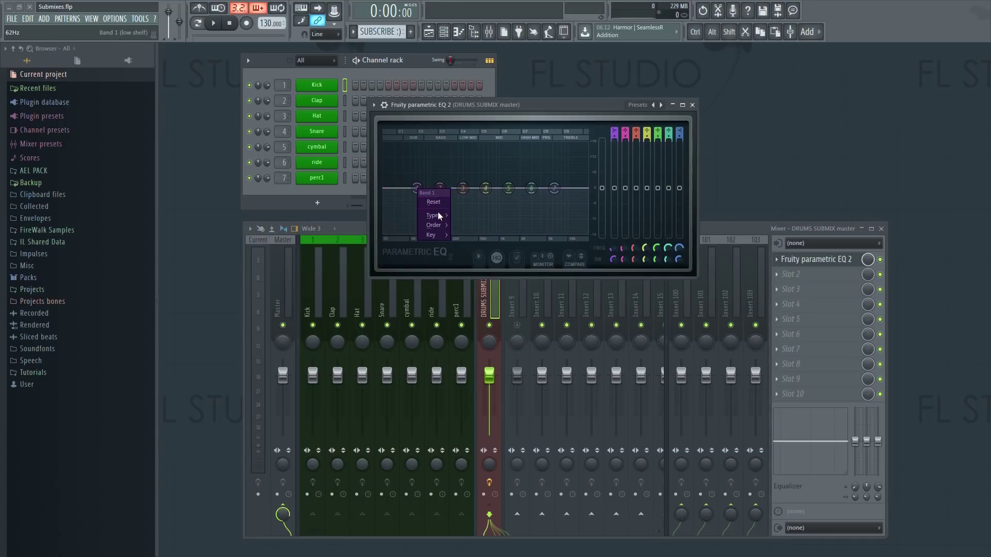
mouse_move(432, 215)
click(471, 244)
drag(417, 188, 448, 188)
click(691, 105)
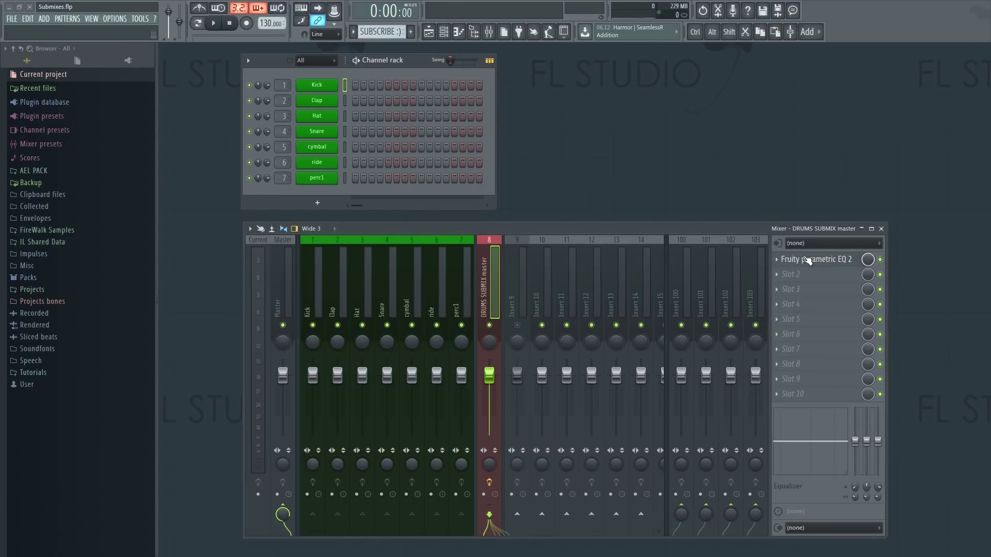
- Add Fruity Limiter in slot 2 in COMP mode, threshold about -0.9dB, release adjusted
click(778, 276)
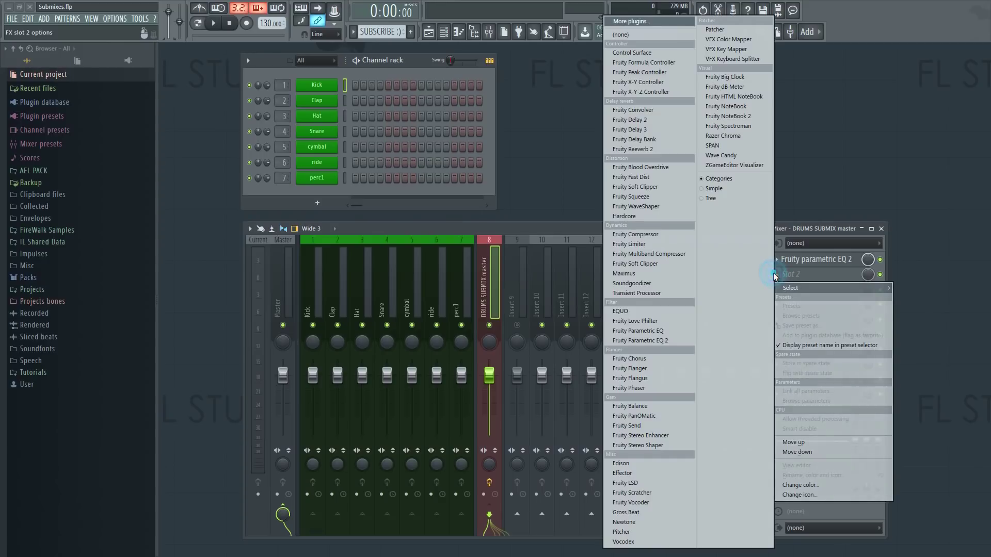
click(634, 243)
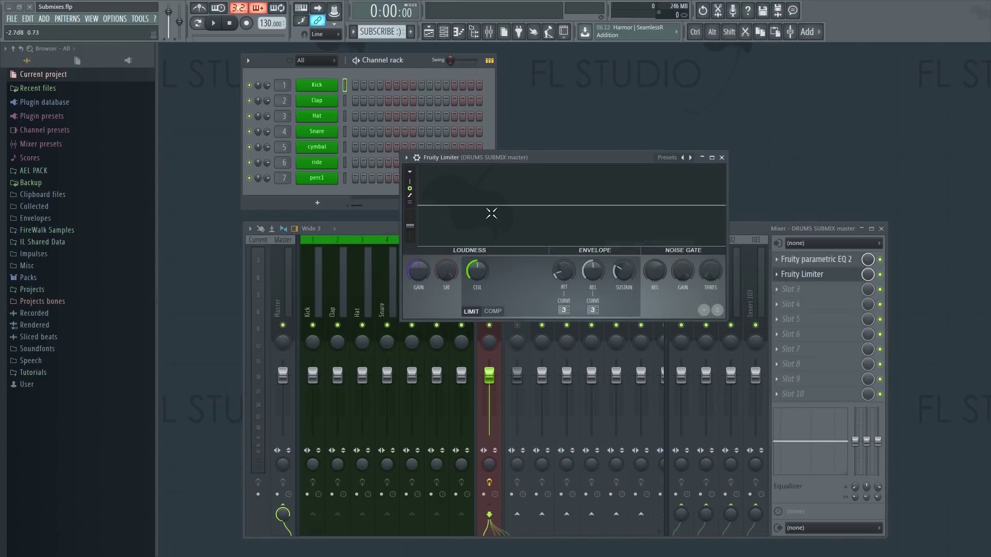
click(492, 312)
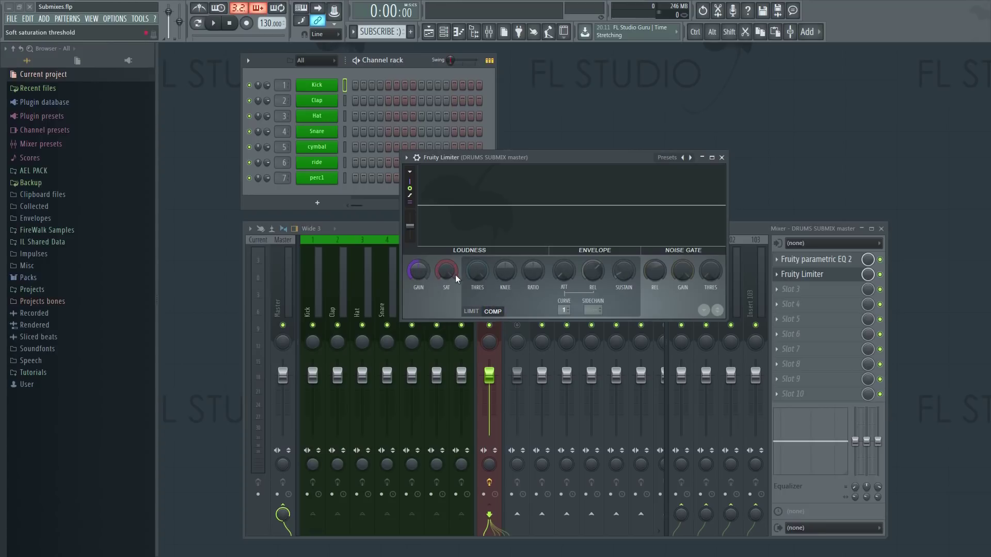
mouse_move(478, 271)
mouse_down()
mouse_move(505, 259)
mouse_move(533, 268)
mouse_move(532, 259)
mouse_move(555, 283)
mouse_up()
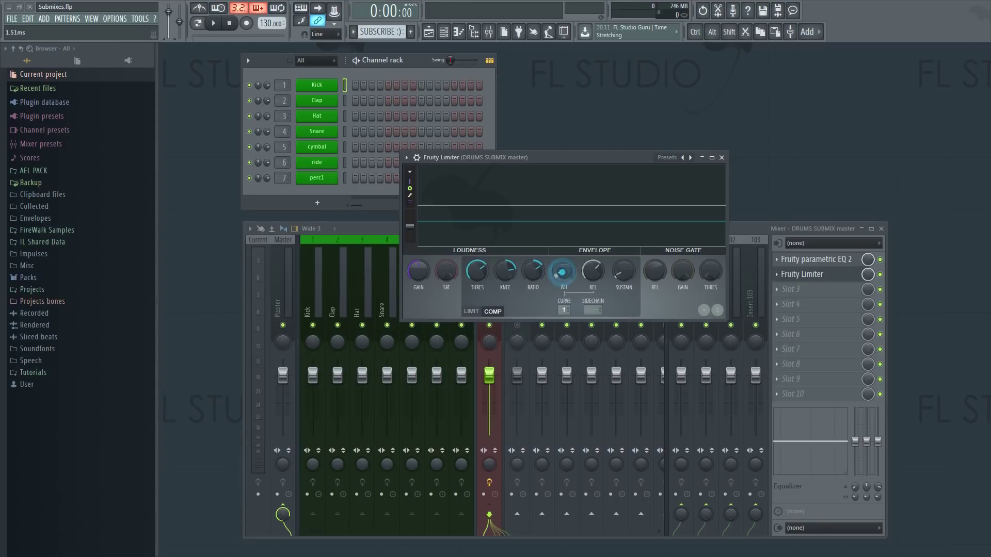
drag(589, 275, 589, 278)
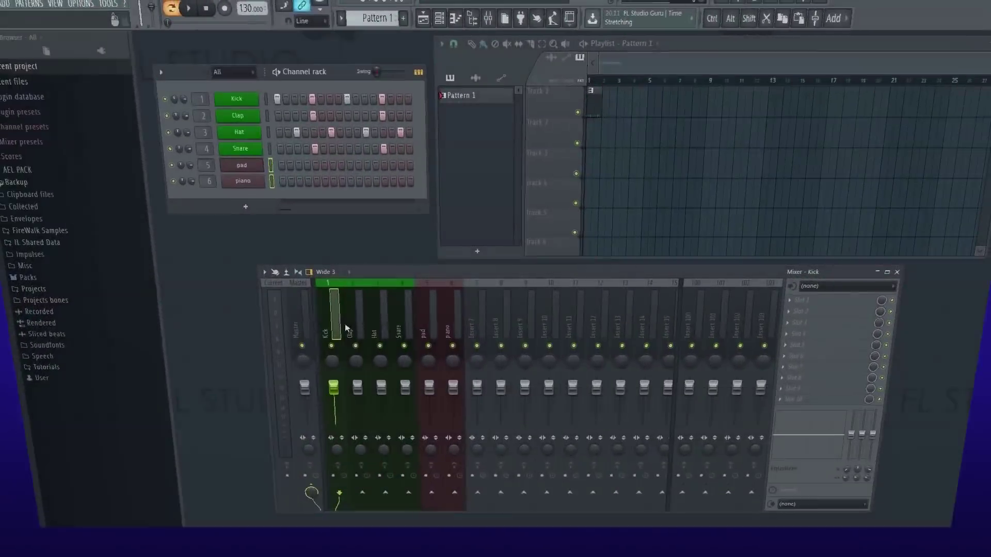
- Play the second project's drum pattern and stop it
click(365, 321)
key(space)
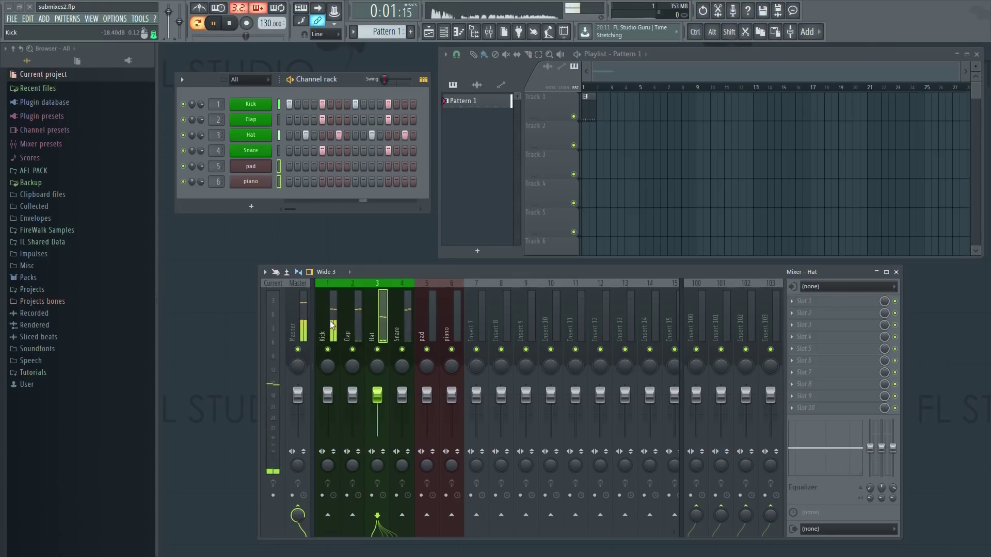
key(space)
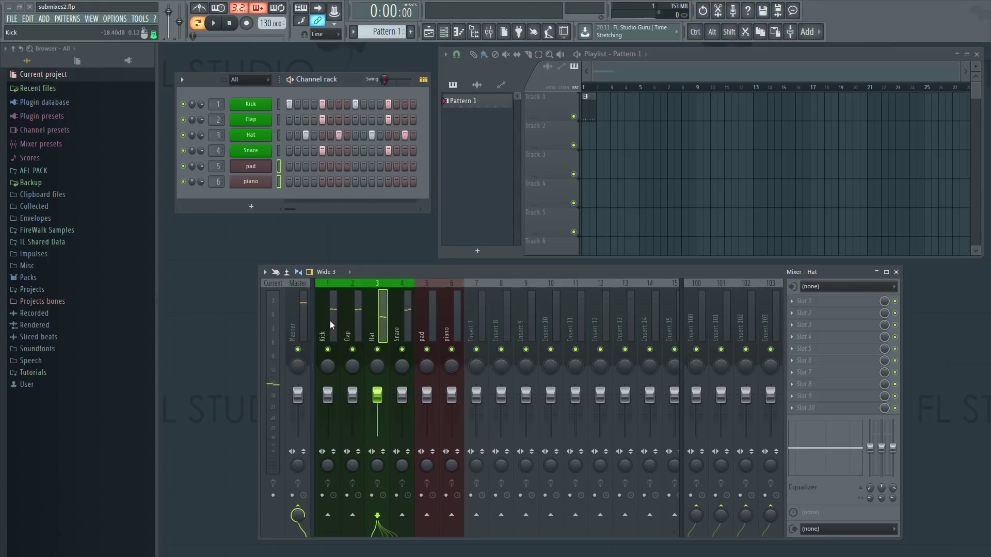
- Move the empty Insert 7 left to position 5, right after the Snare track
click(399, 325)
click(476, 328)
click(499, 329)
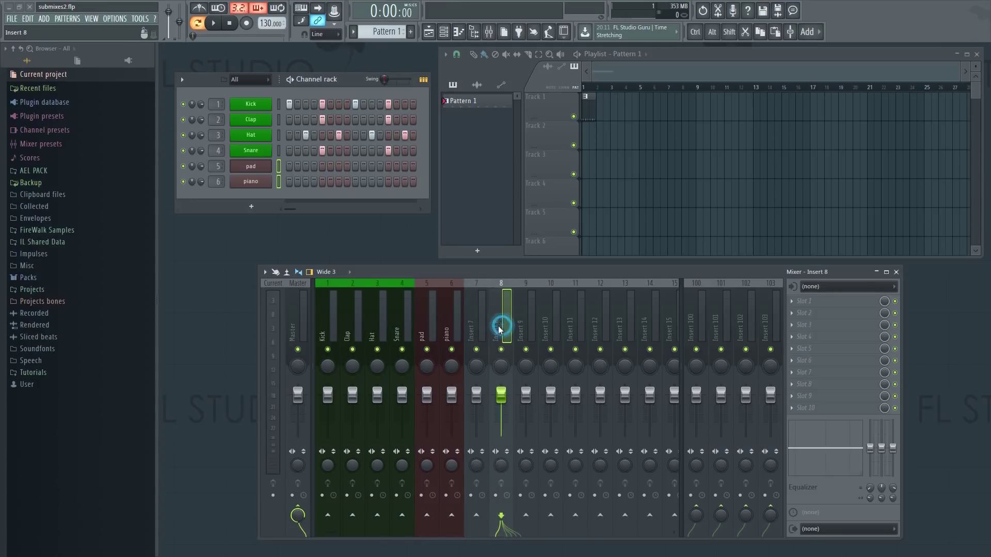
click(474, 328)
key(alt)
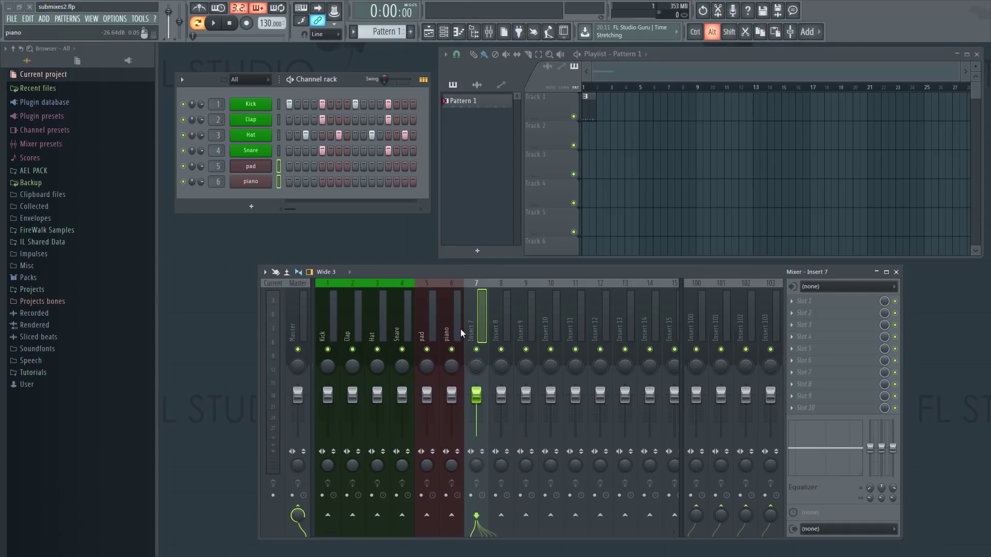
key(alt+Left)
key(alt+Left)
key(alt+Right)
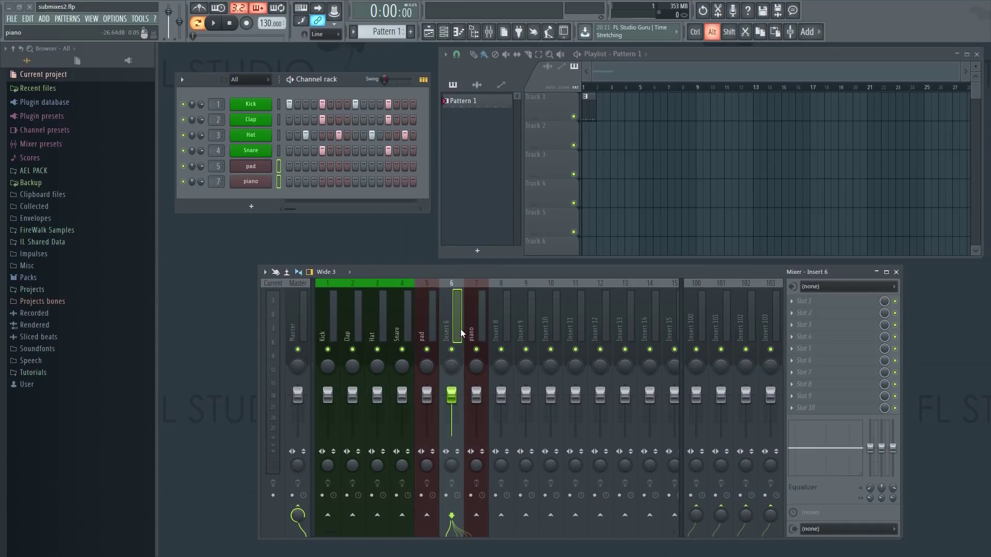
key(alt+Left)
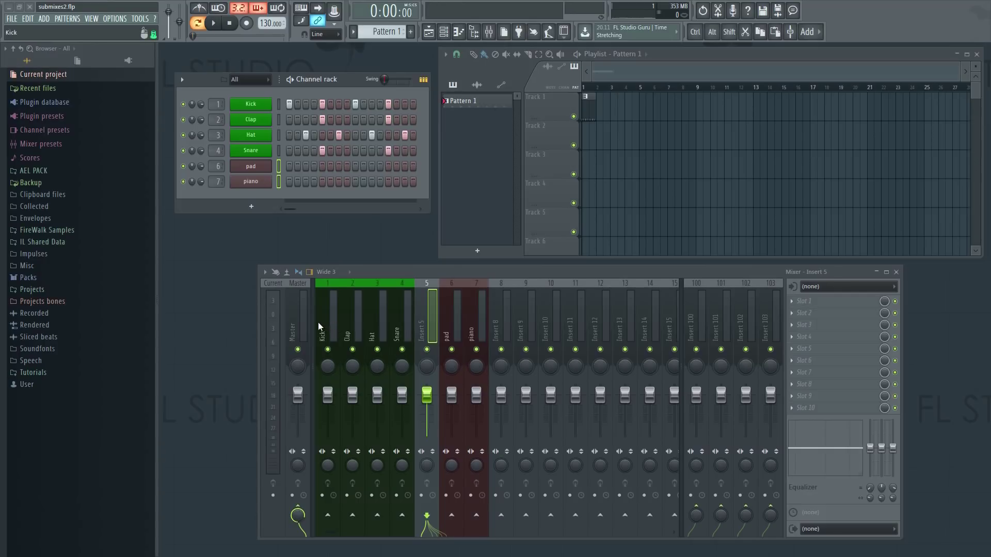
- Submix Kick, Clap, Hat and Snare into insert 5, naming it 'Drums submix' and colouring it green
drag(318, 322, 422, 322)
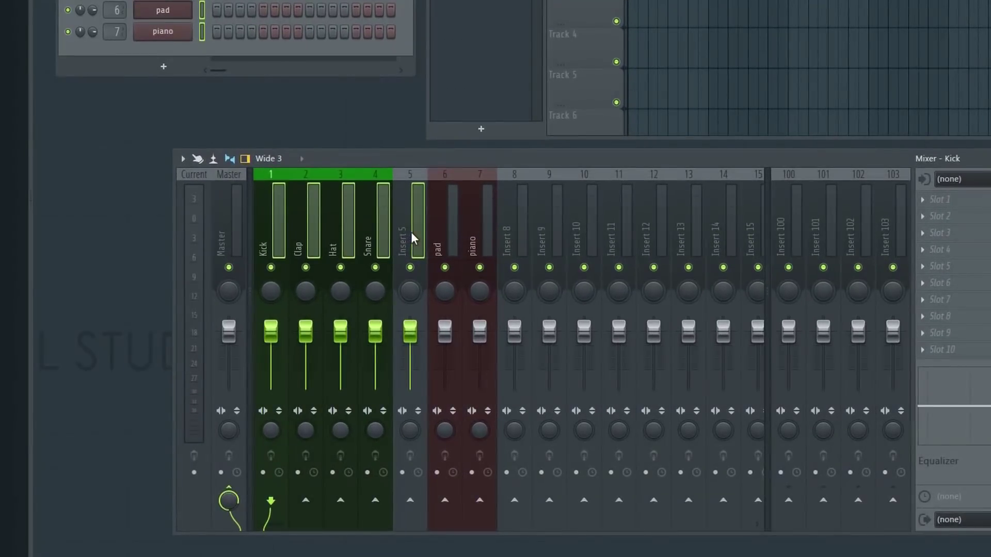
right_click(411, 234)
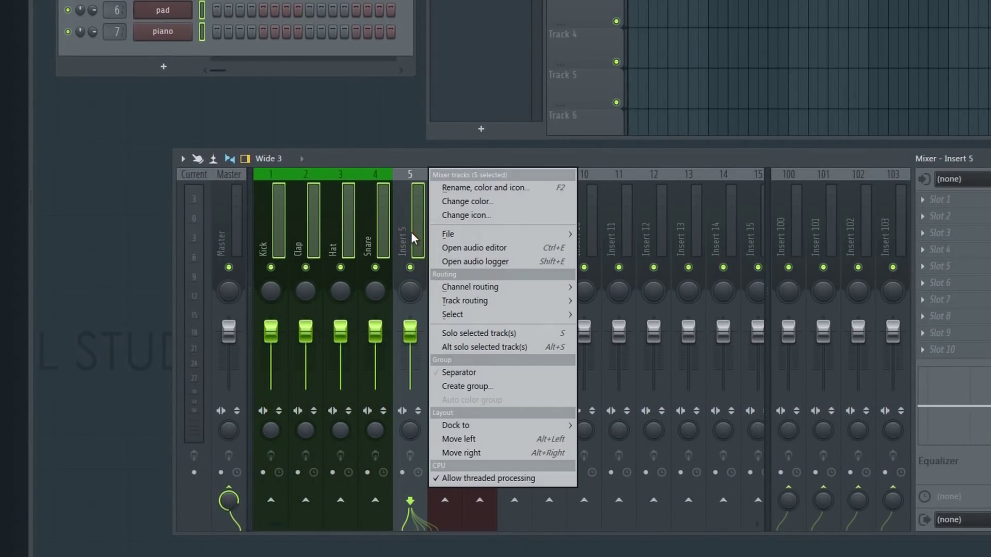
mouse_move(499, 303)
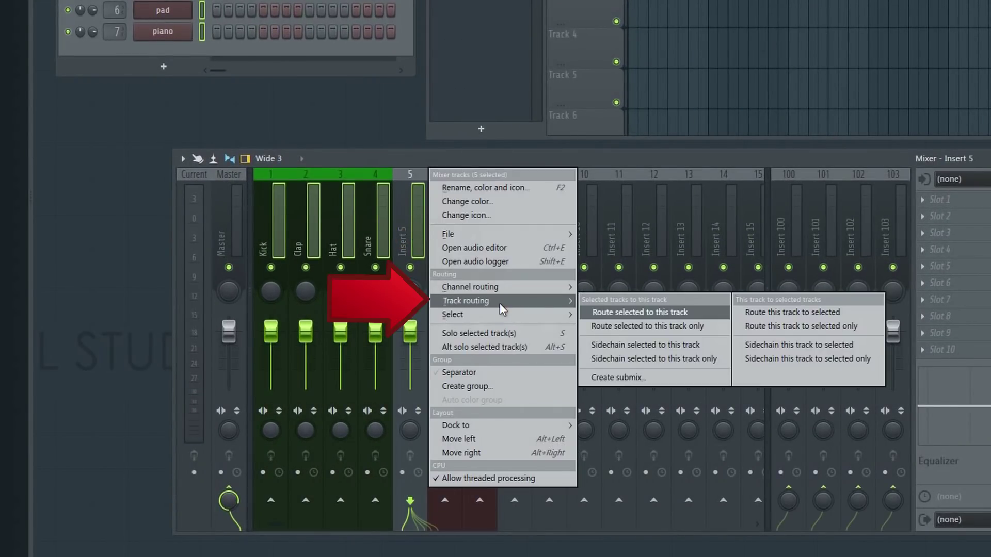
click(652, 376)
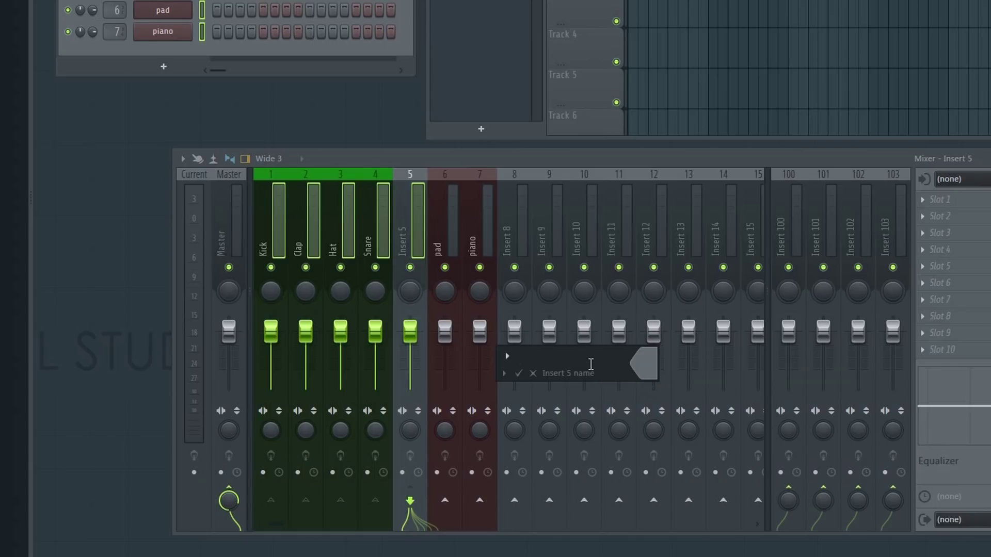
text(Drums submix)
click(649, 362)
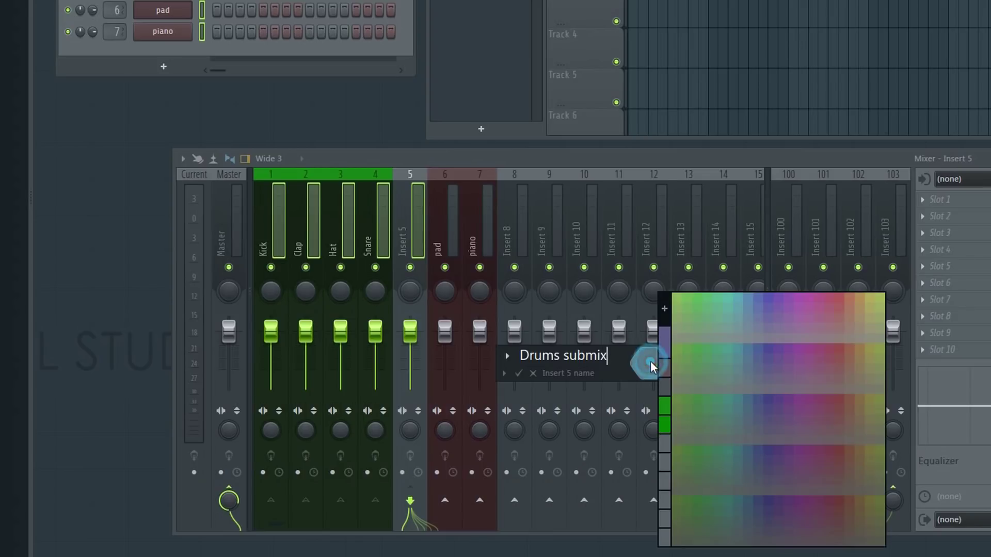
click(665, 406)
key(Return)
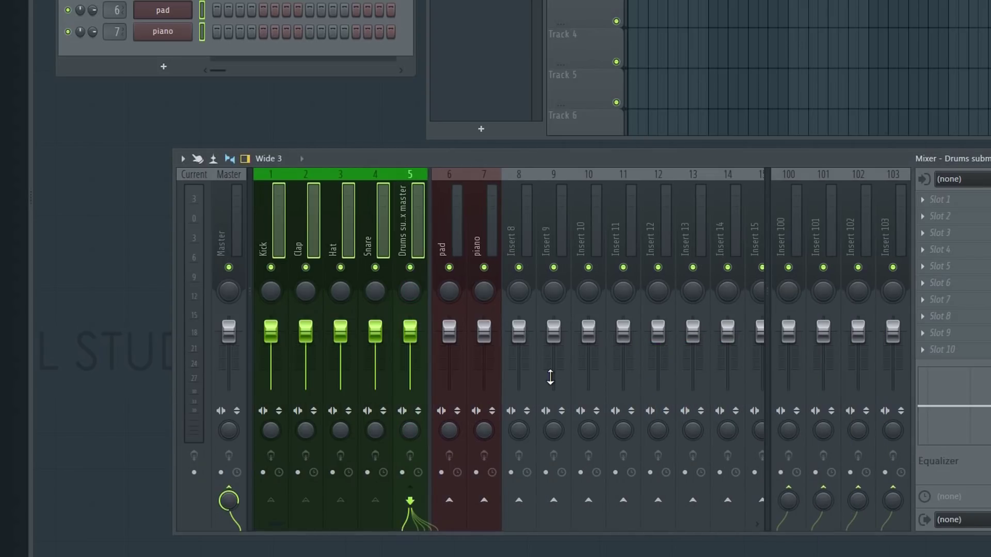
- Give the Drums submix master a crown icon and add a separator gap after it
right_click(414, 230)
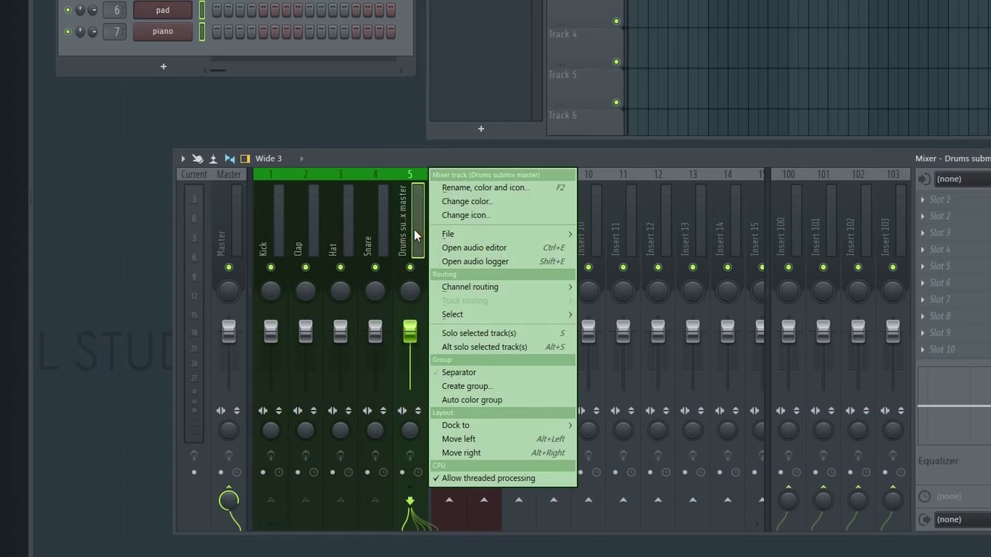
click(486, 217)
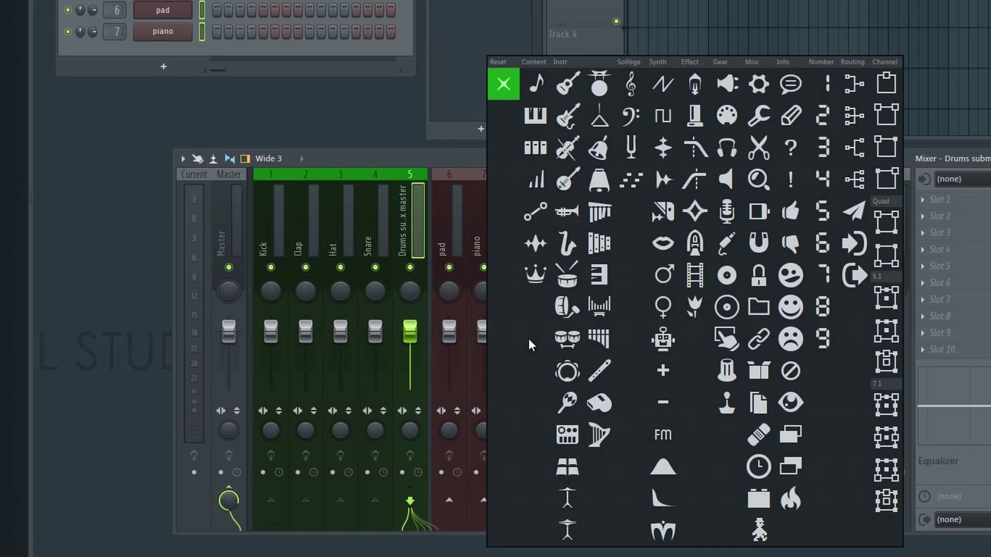
click(533, 277)
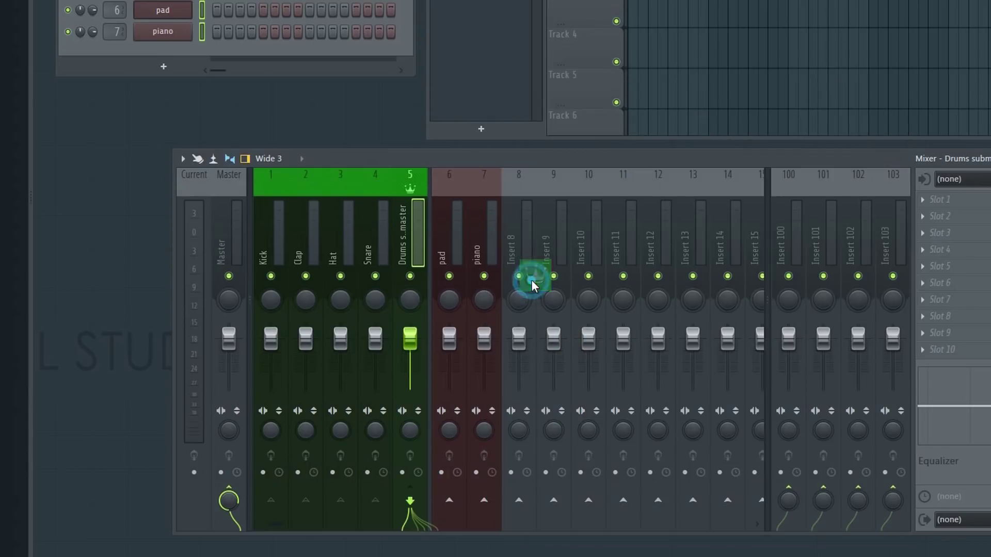
right_click(406, 253)
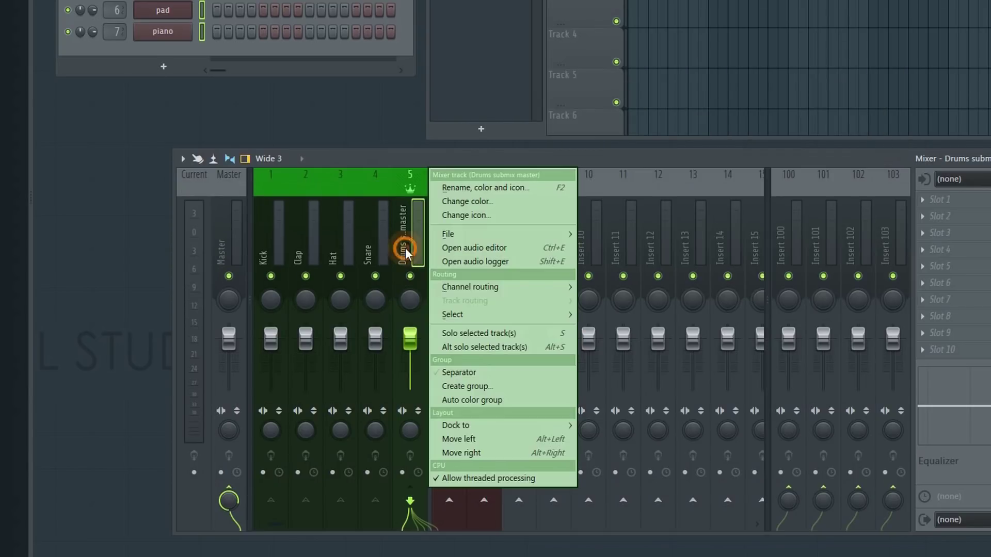
click(500, 372)
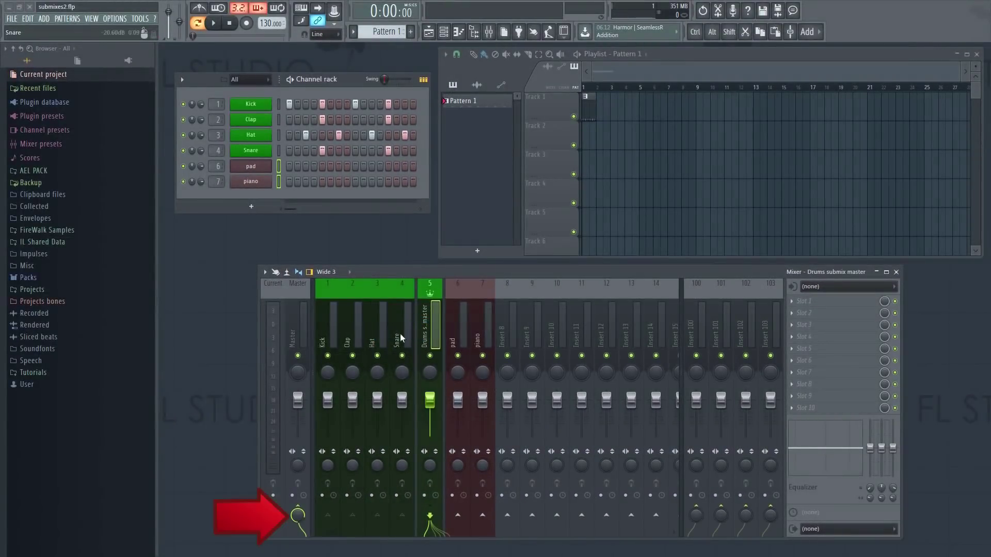
click(332, 331)
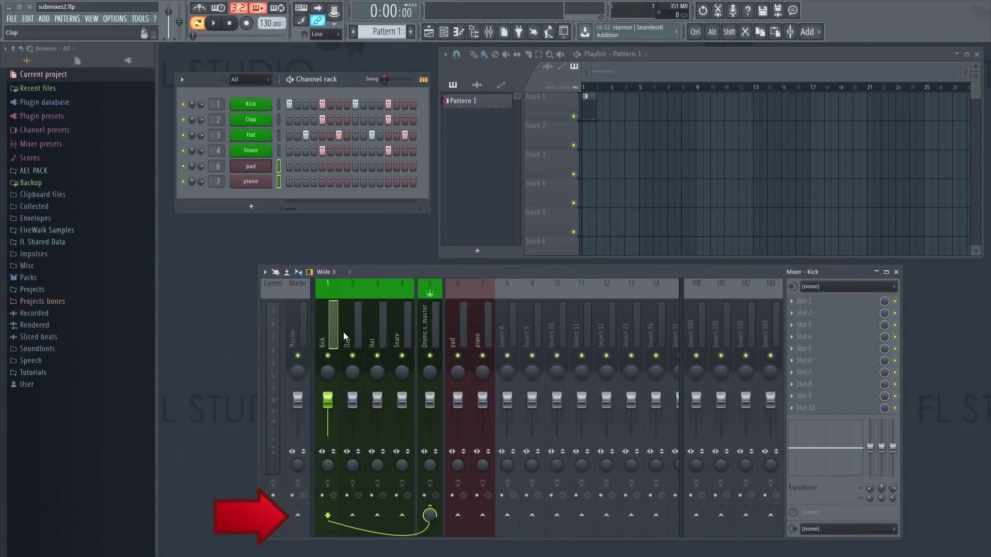
click(345, 332)
click(380, 333)
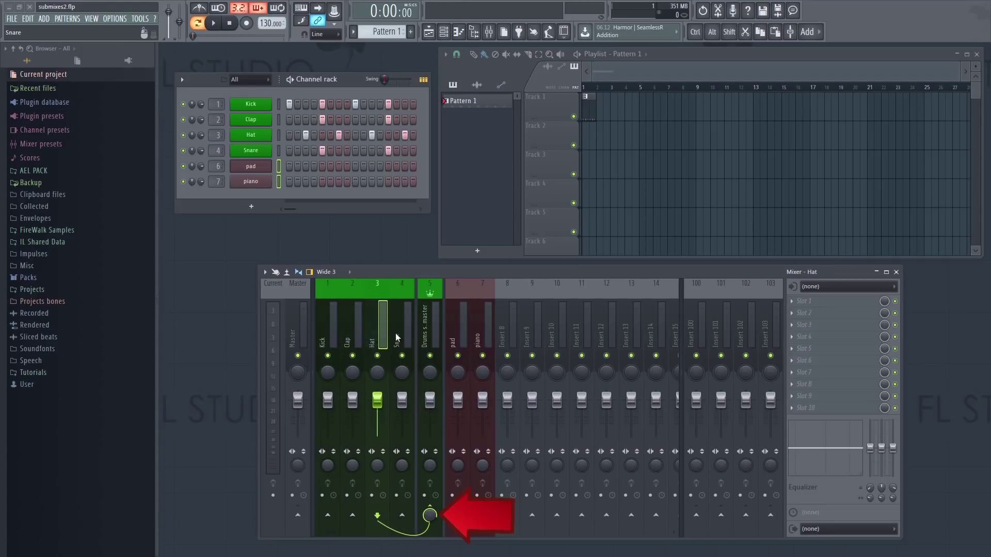
click(397, 333)
click(428, 327)
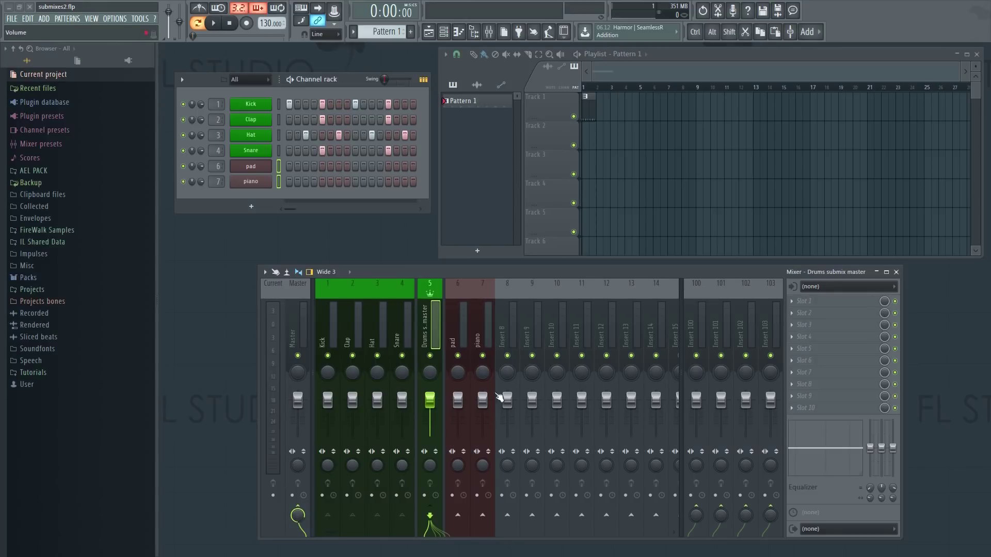
- Rename insert 8 to 'perc1' and colour it green
click(512, 336)
right_click(512, 336)
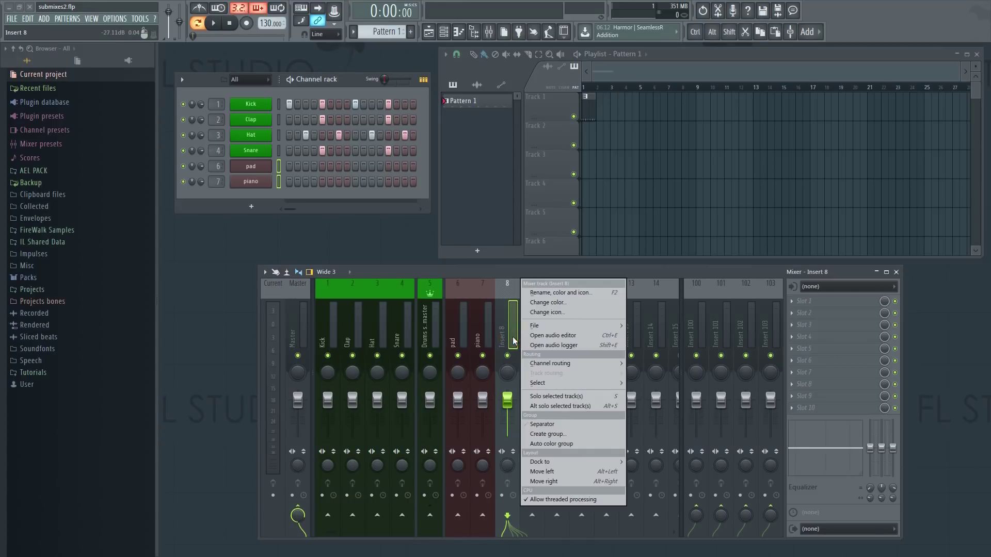
click(546, 289)
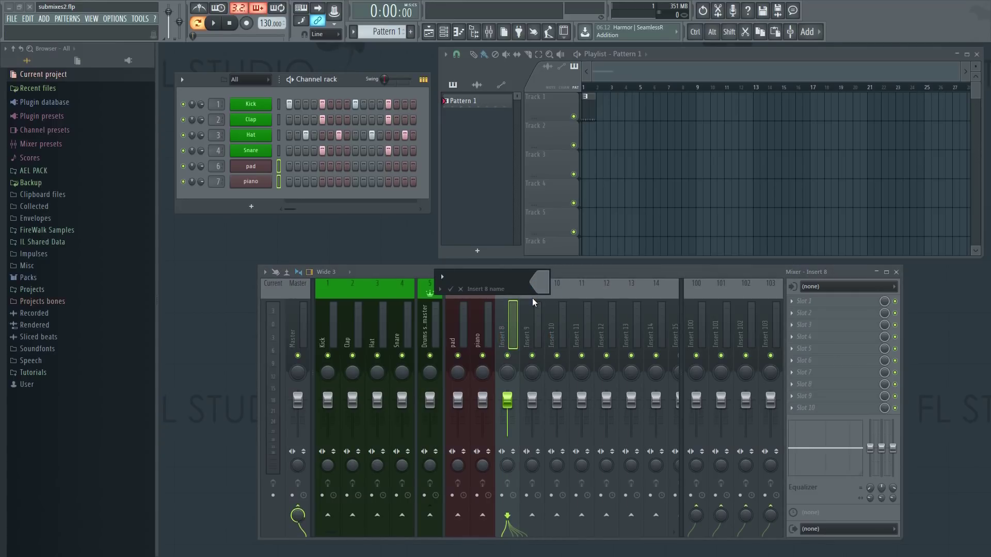
text(perc1)
click(539, 281)
click(555, 320)
key(Return)
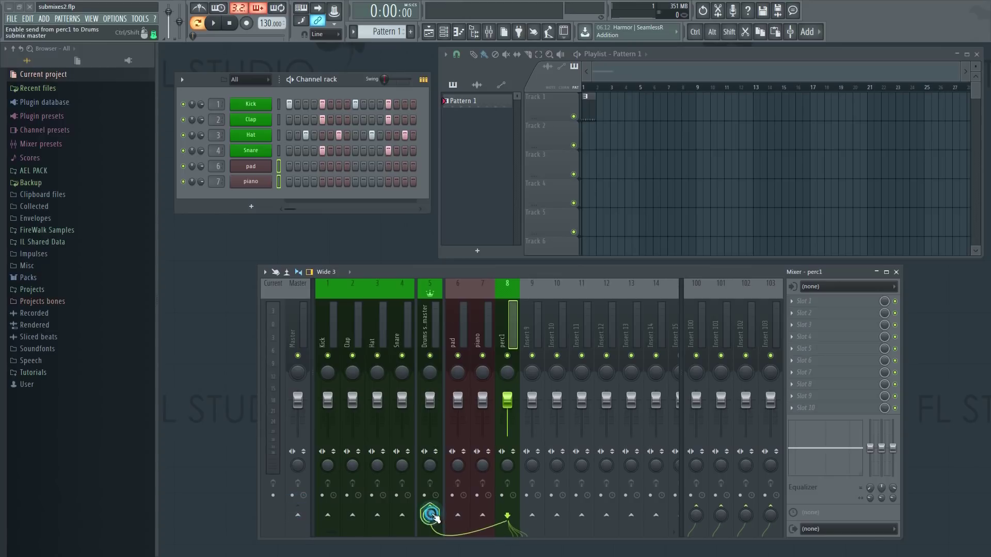
- Send perc1 into the Drums submix master and move it in among the drum tracks
click(432, 515)
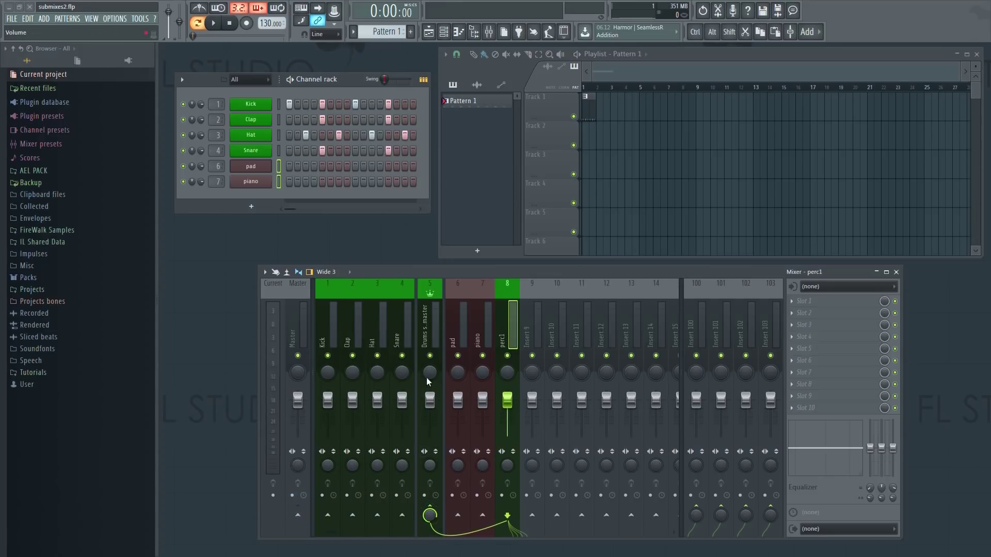
click(426, 378)
key(alt+Left)
key(alt+Left)
key(alt+Left)
key(alt+Left)
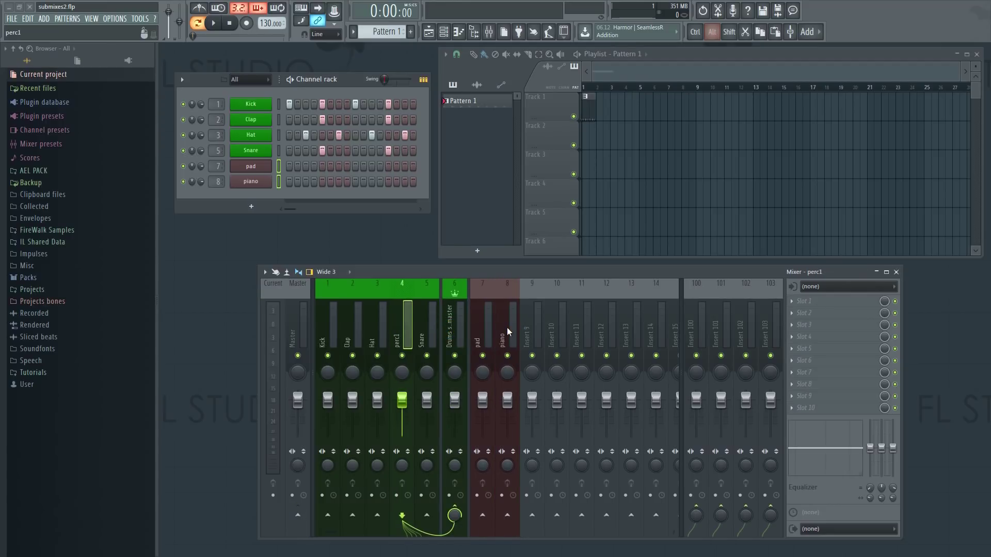
- Check the Hat, Clap, Kick and Snare routing, then select the Drums submix master
click(376, 328)
click(343, 334)
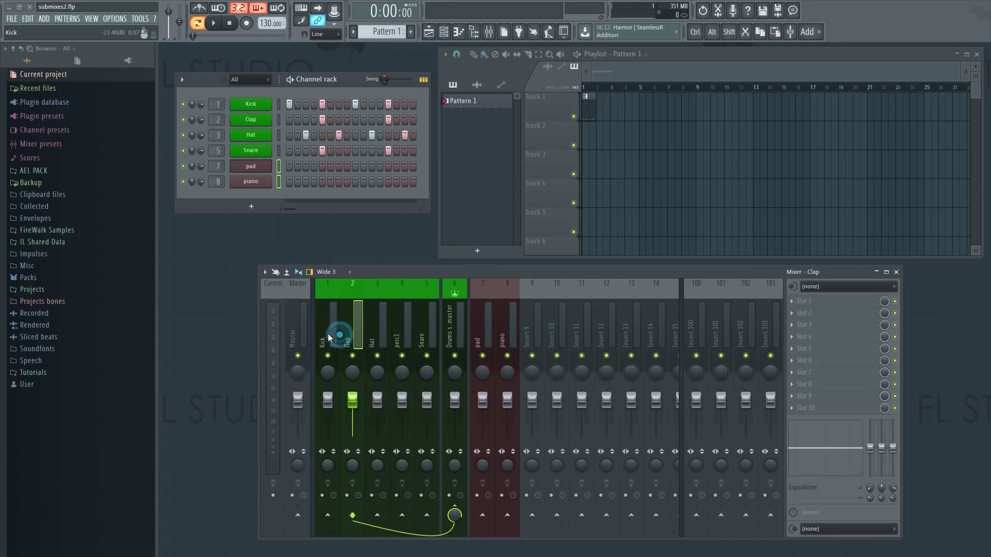
click(325, 335)
click(370, 326)
click(419, 326)
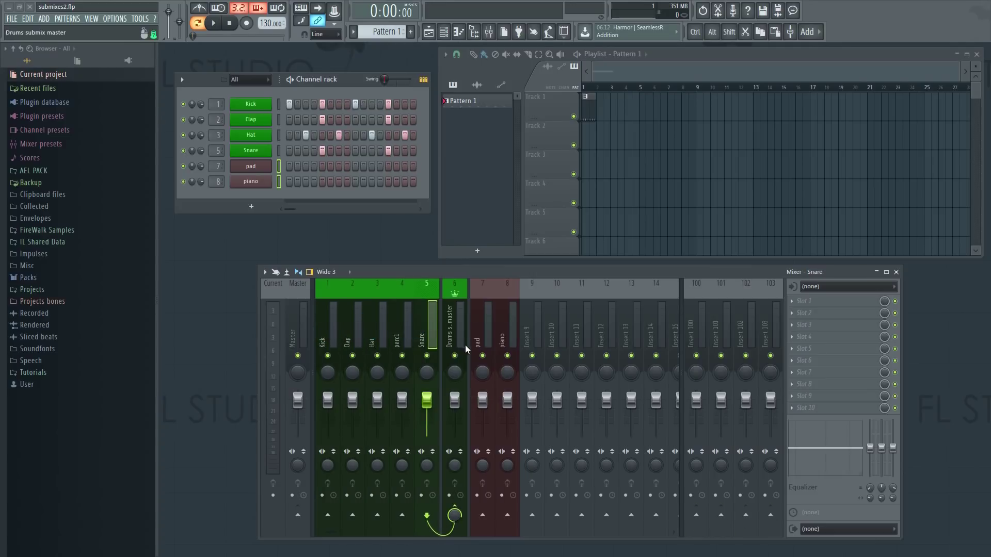
click(461, 329)
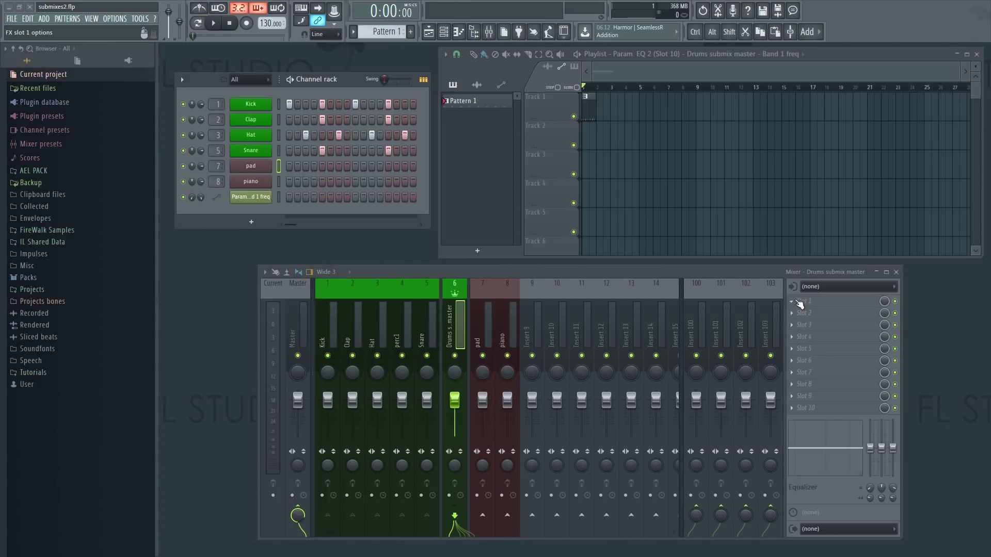
- Load Fruity Limiter on the Drums submix master in COMP mode, lowering threshold and raising knee during playback
click(797, 302)
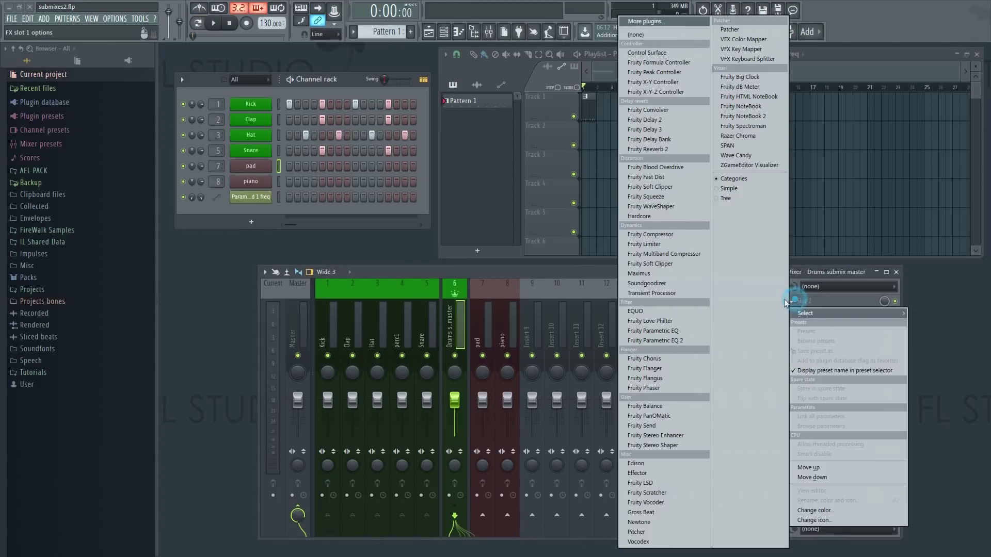
click(672, 244)
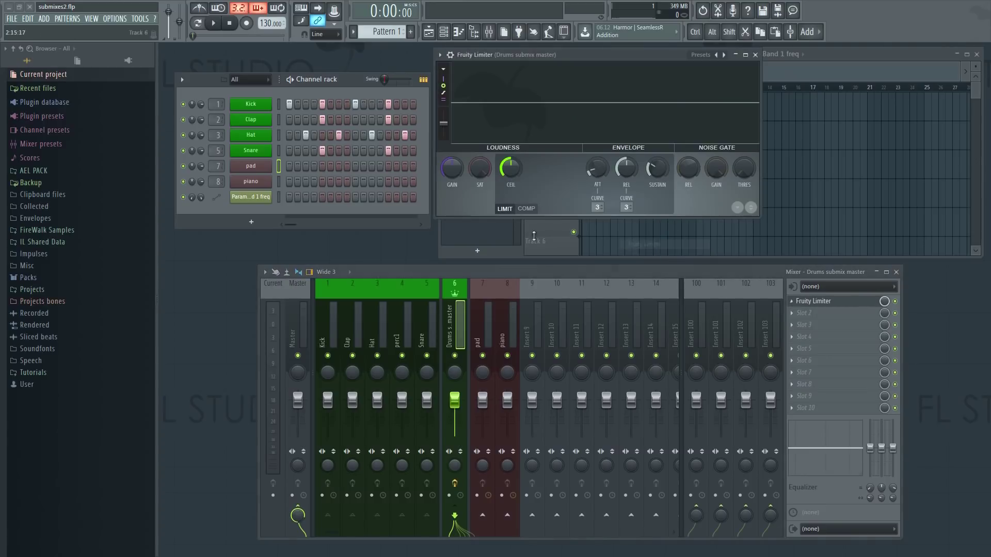
click(527, 208)
key(space)
drag(510, 168, 510, 201)
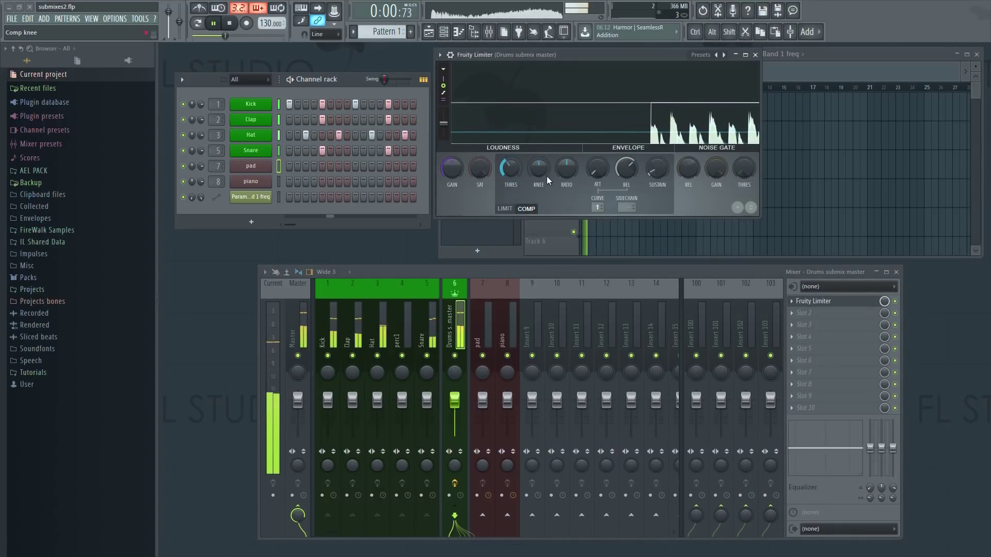
drag(538, 168, 566, 155)
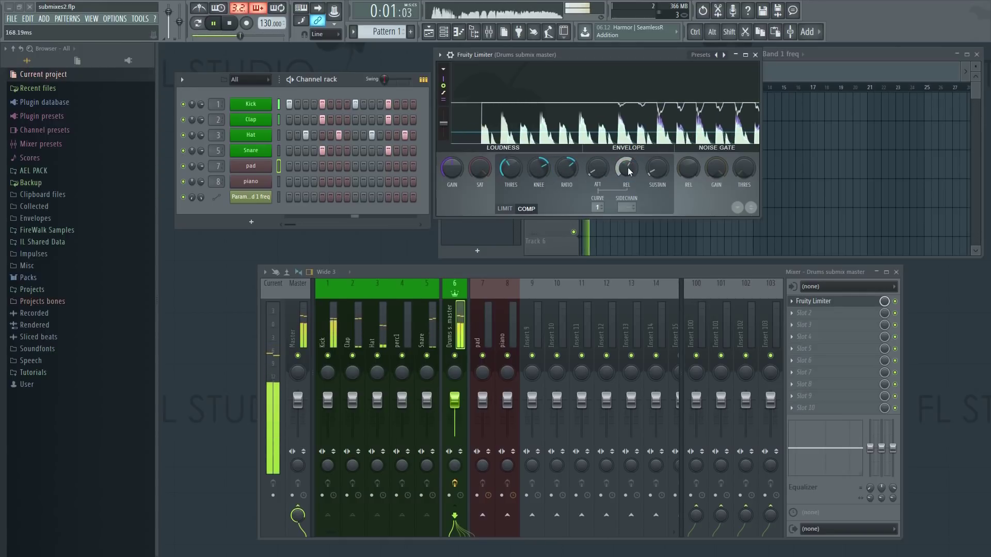
drag(506, 175, 511, 174)
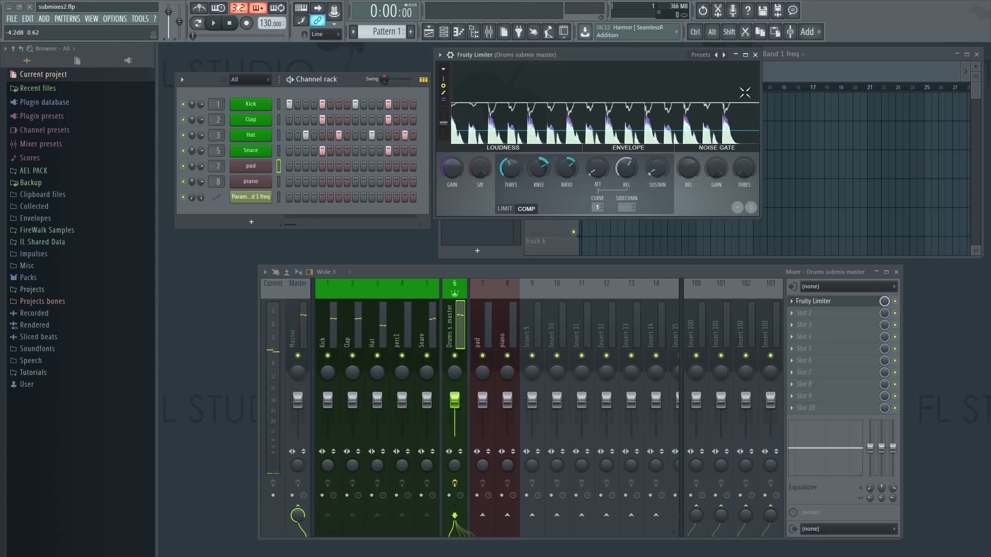
click(755, 54)
key(space)
- Add Fruity Parametric EQ 2 to Kick, boosting the low band around 94Hz
click(325, 325)
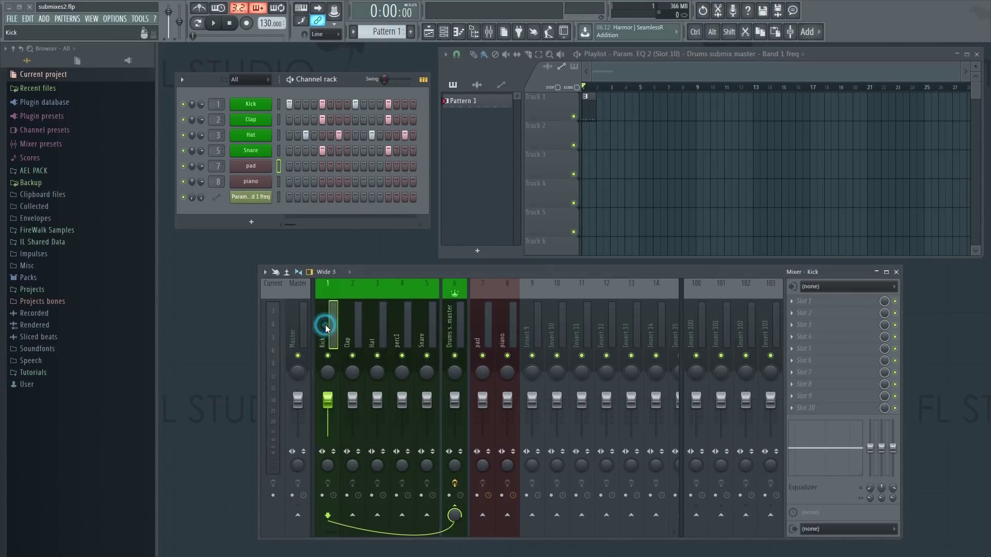
click(793, 301)
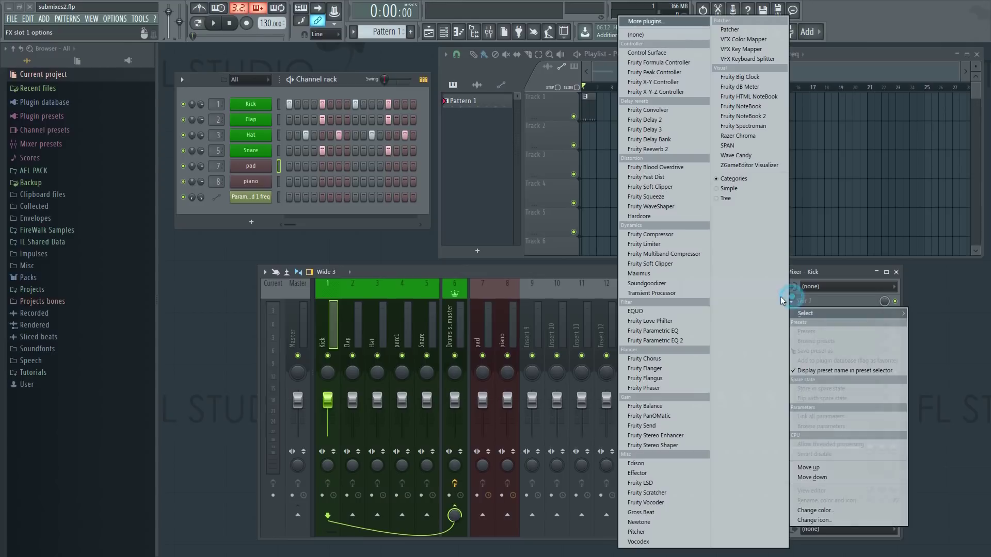
click(679, 341)
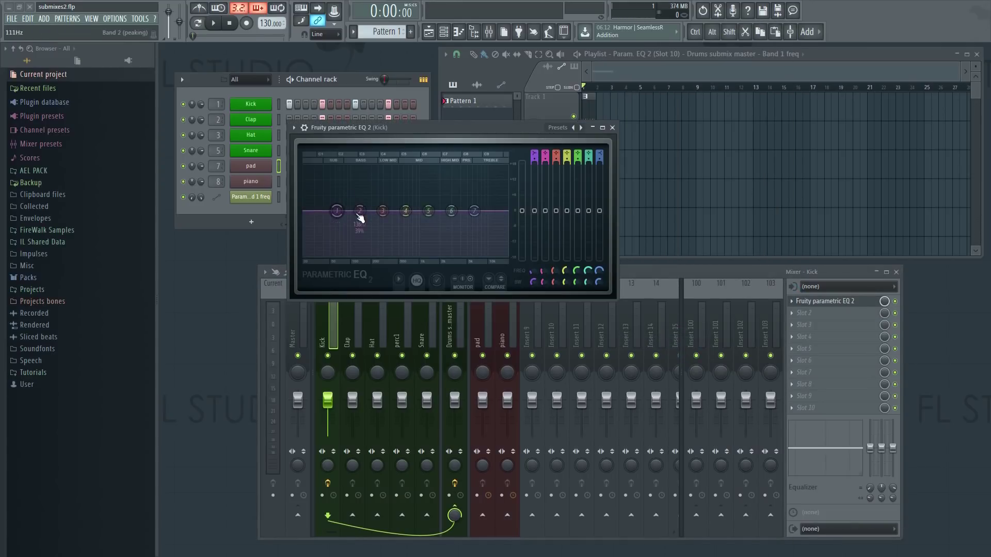
key(space)
drag(360, 217, 384, 219)
mouse_move(474, 211)
mouse_down()
mouse_move(462, 205)
mouse_move(504, 211)
mouse_move(453, 210)
mouse_move(468, 208)
mouse_up()
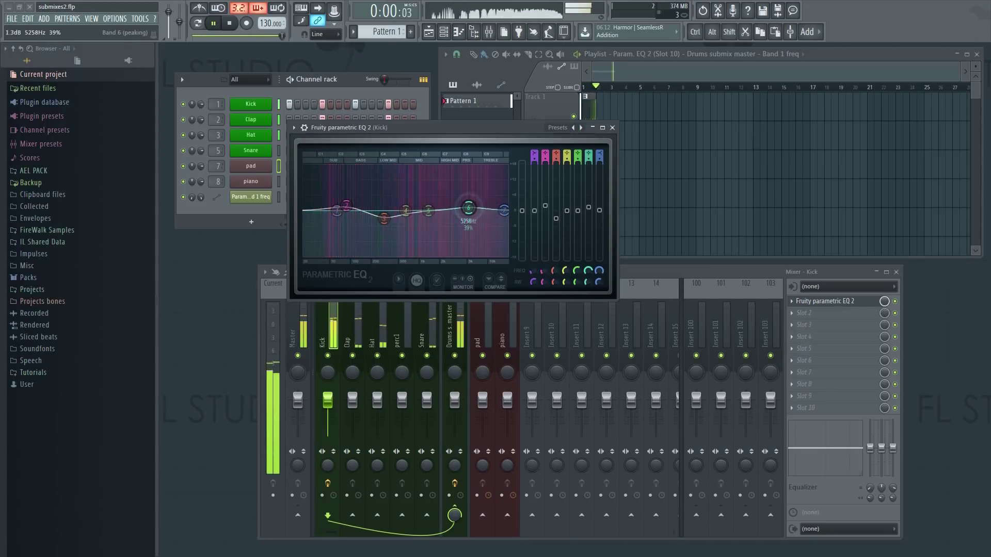
click(611, 127)
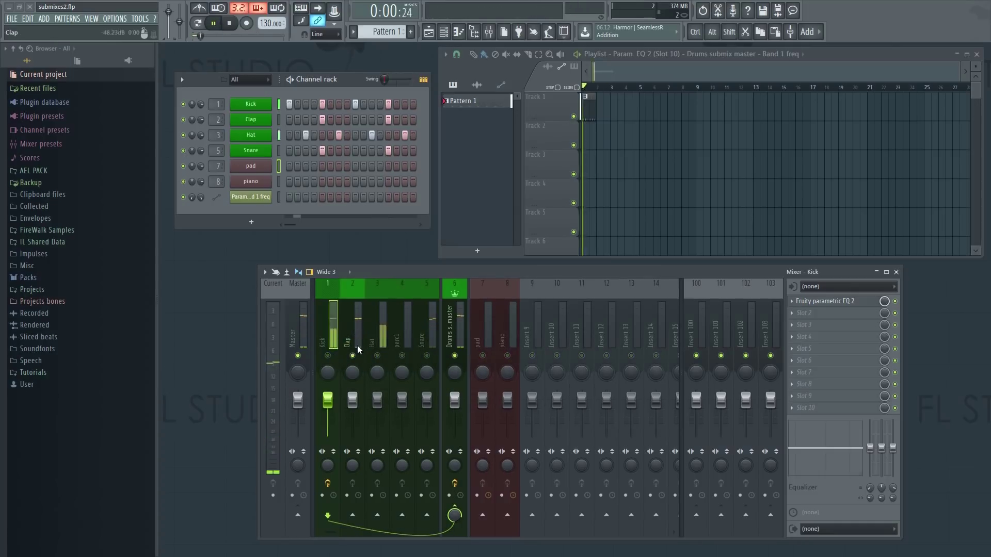
- Add Fruity Parametric EQ 2 to Hat, cutting the low end and lifting the highs
click(383, 335)
click(804, 301)
click(680, 342)
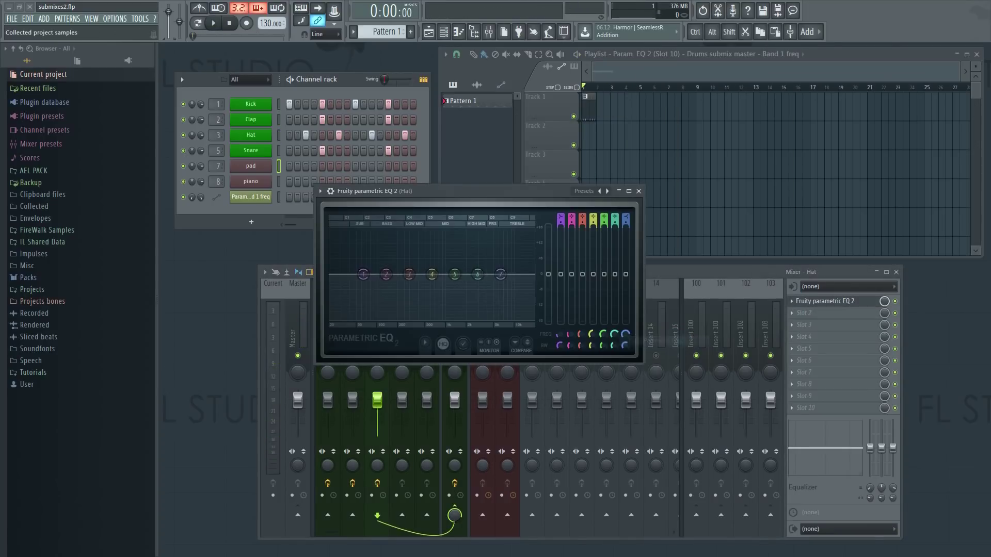
drag(360, 280, 425, 318)
drag(500, 271, 507, 274)
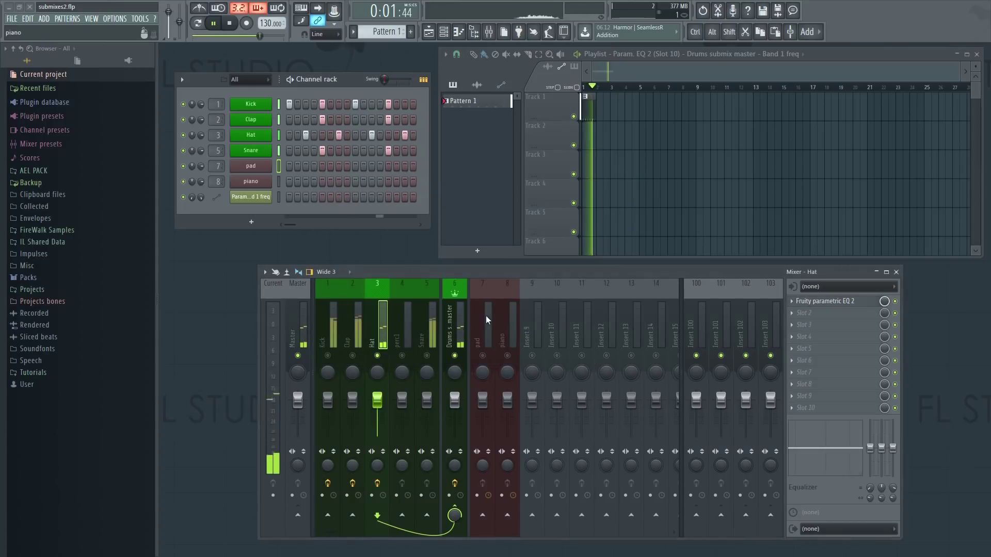
- Stop playback and load Fruity Parametric EQ 2 onto the Drums submix master
click(638, 191)
click(455, 330)
key(space)
click(800, 409)
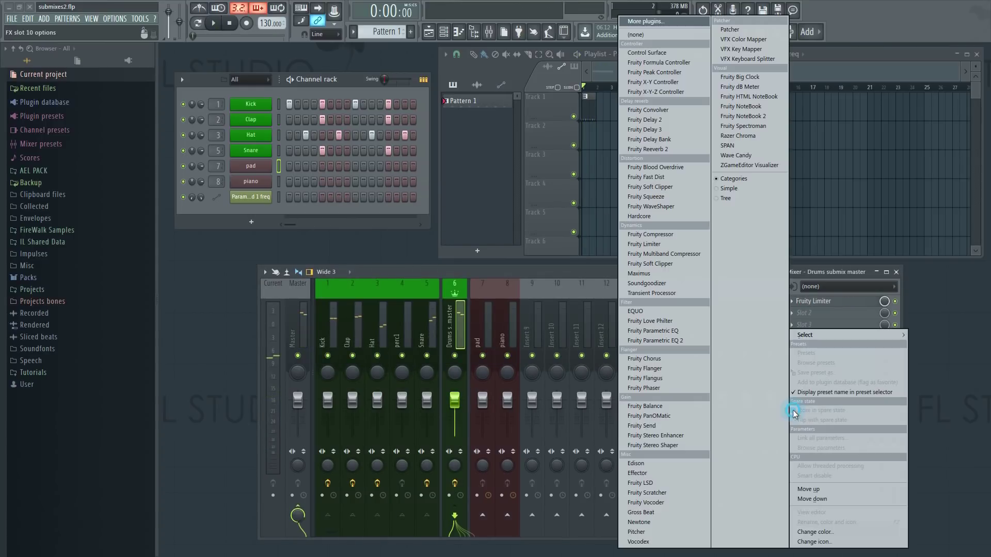
click(677, 341)
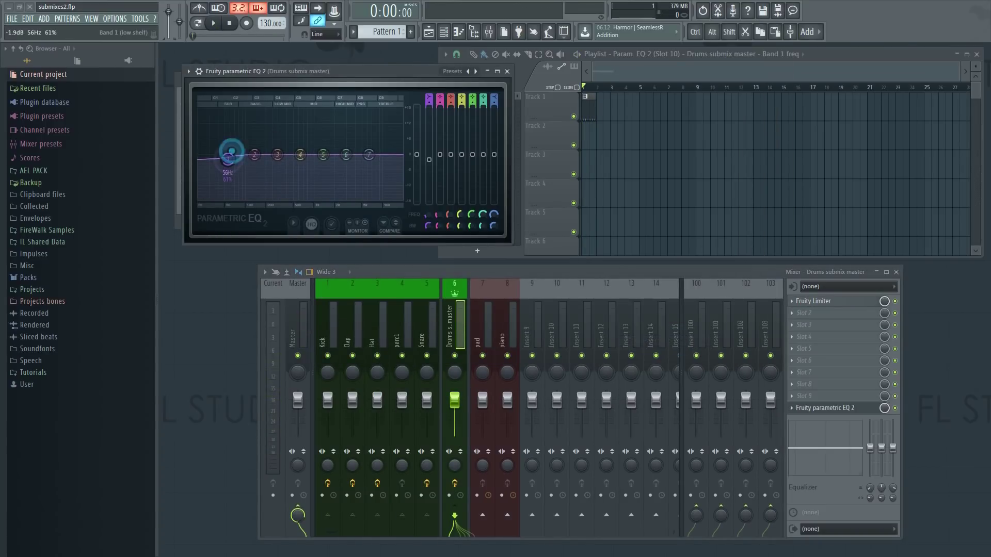
- Make band 1 a steep high-pass at the lowest frequency and create a Band 1 frequency automation clip
right_click(225, 155)
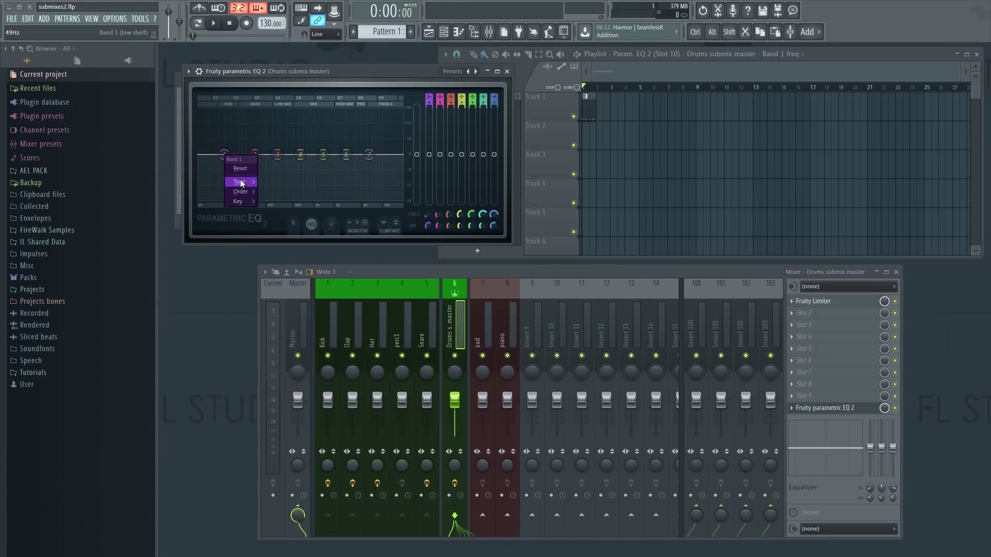
mouse_move(241, 183)
click(297, 212)
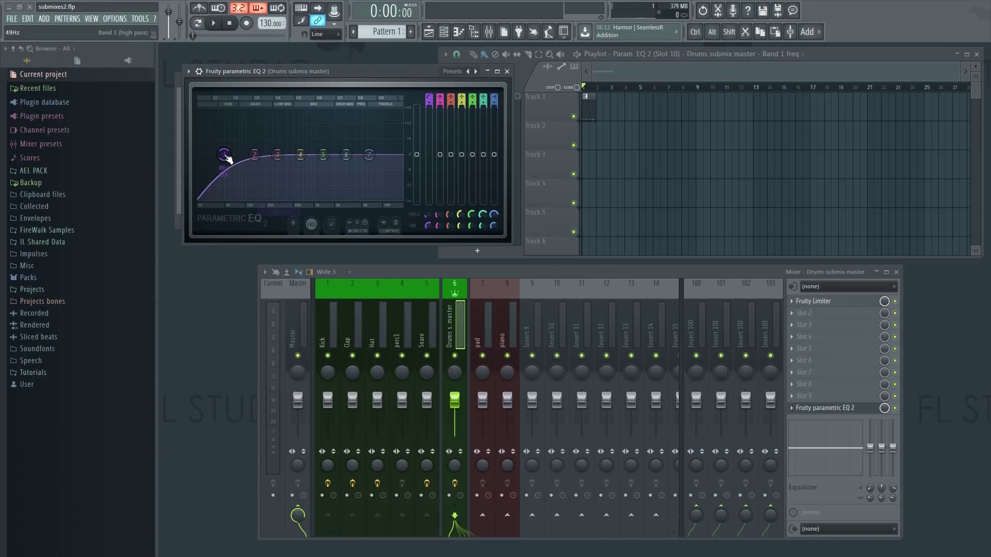
right_click(224, 154)
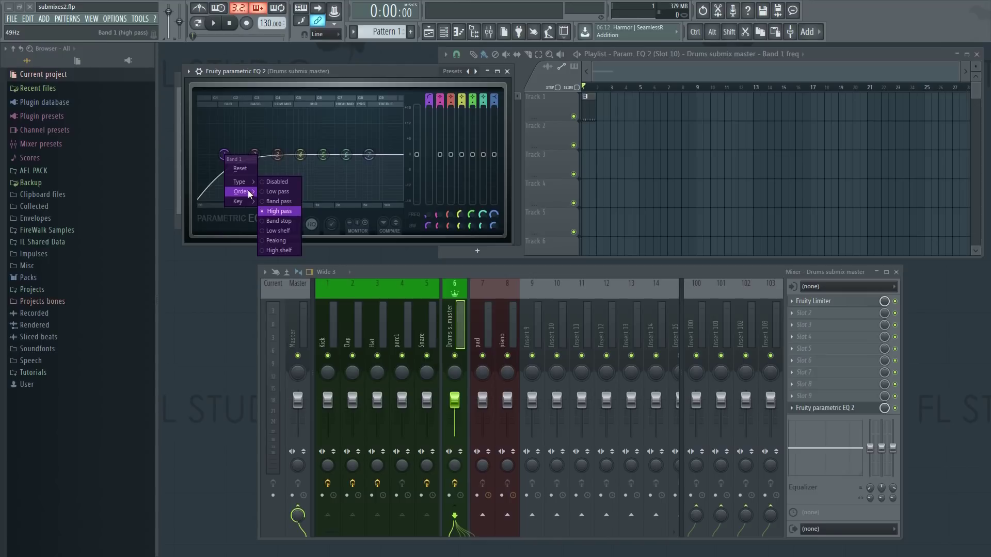
click(279, 212)
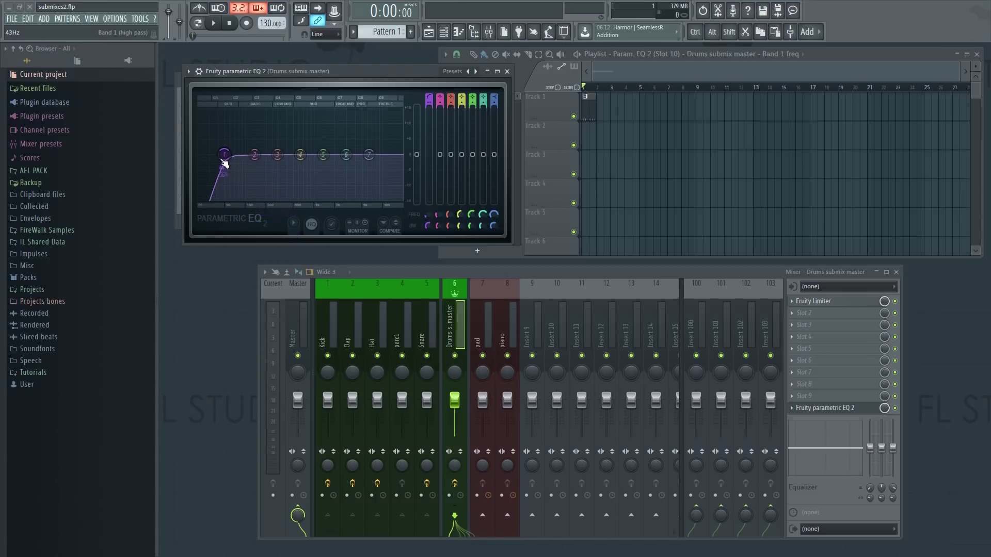
drag(223, 154, 203, 155)
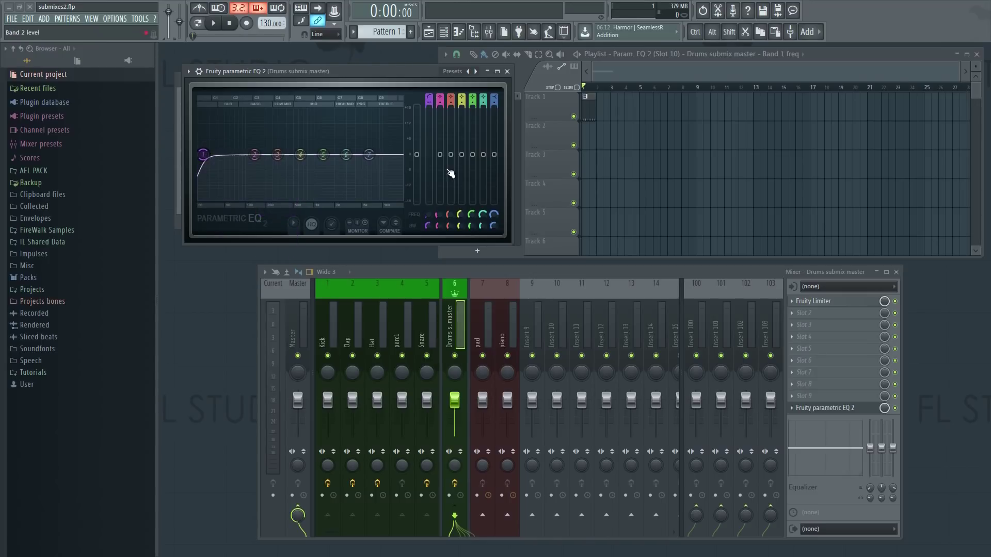
right_click(428, 215)
click(478, 281)
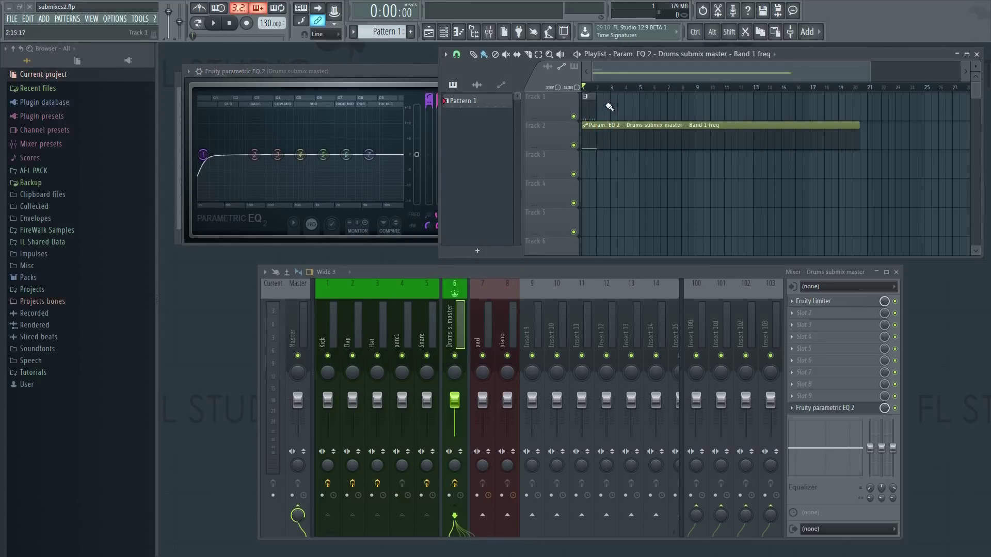
- Paint Pattern 1 clips along Track 1 and start song playback
drag(602, 109, 786, 114)
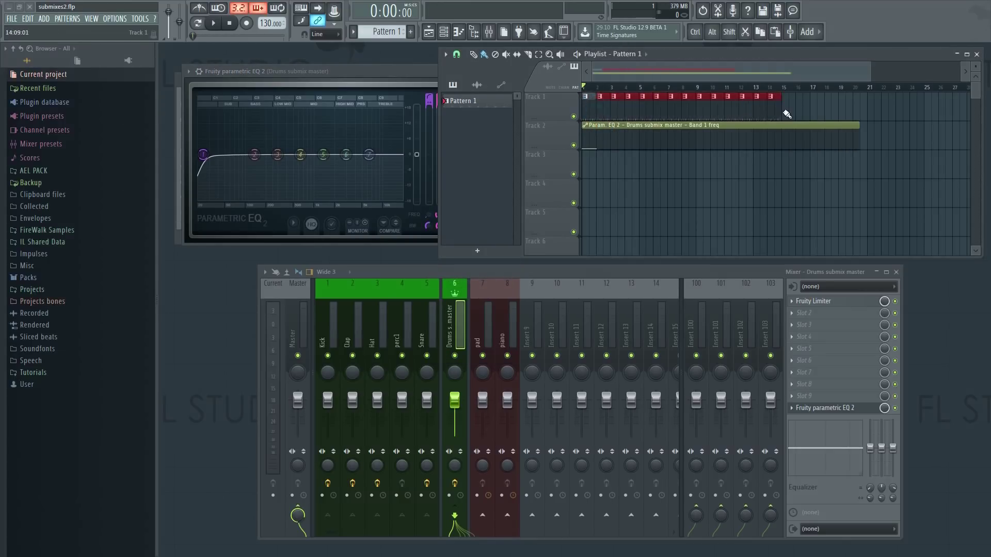
click(591, 147)
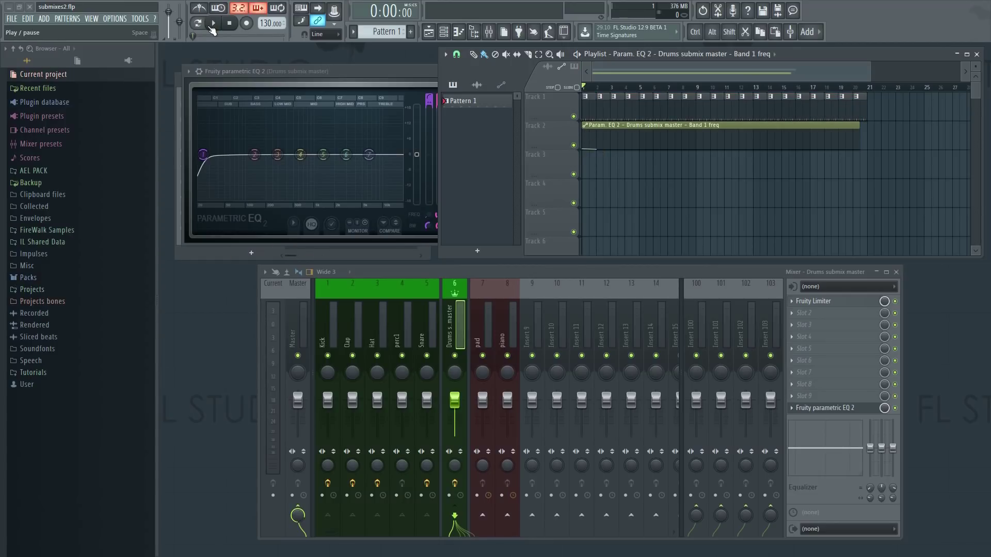
click(211, 26)
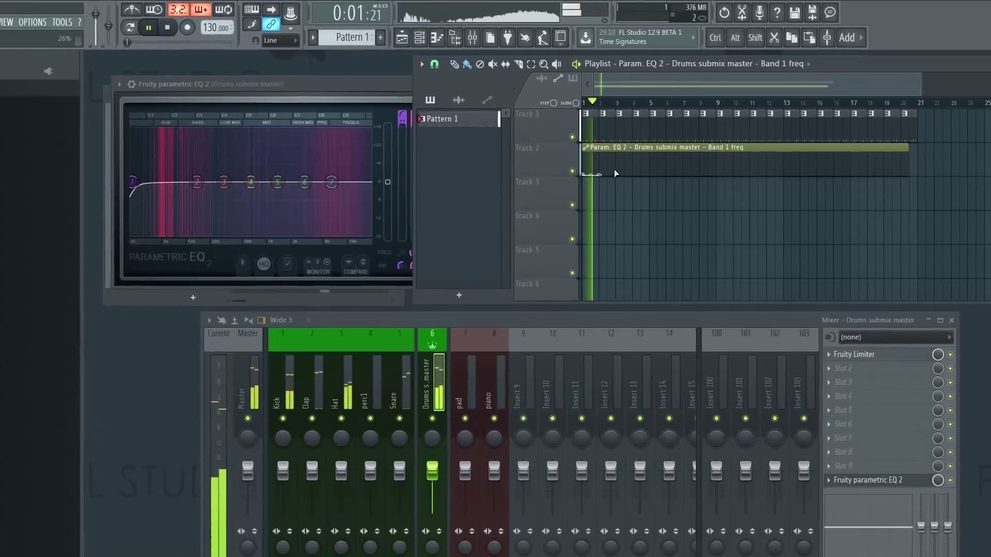
- Draw the first two rising sweeps into the Band 1 frequency automation curve
drag(617, 147, 618, 139)
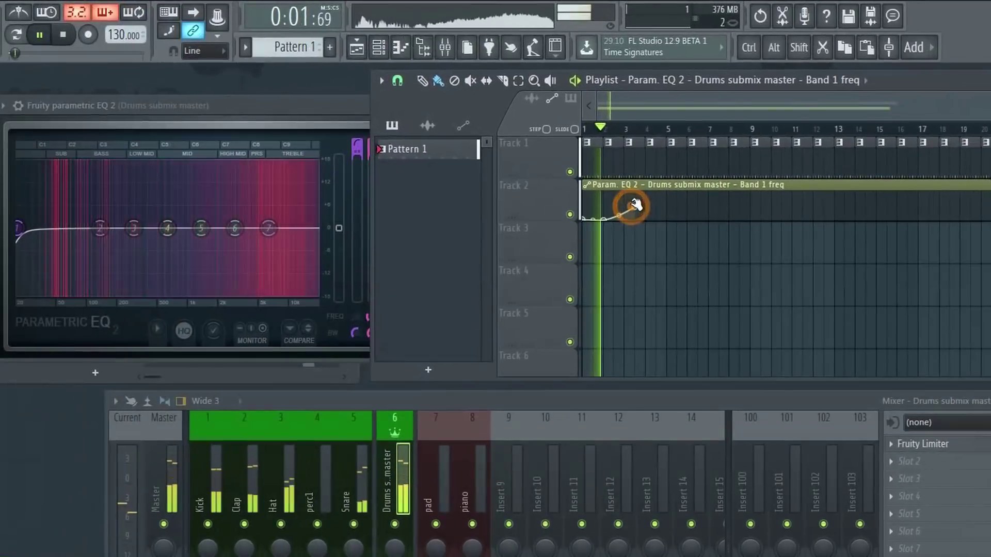
click(646, 215)
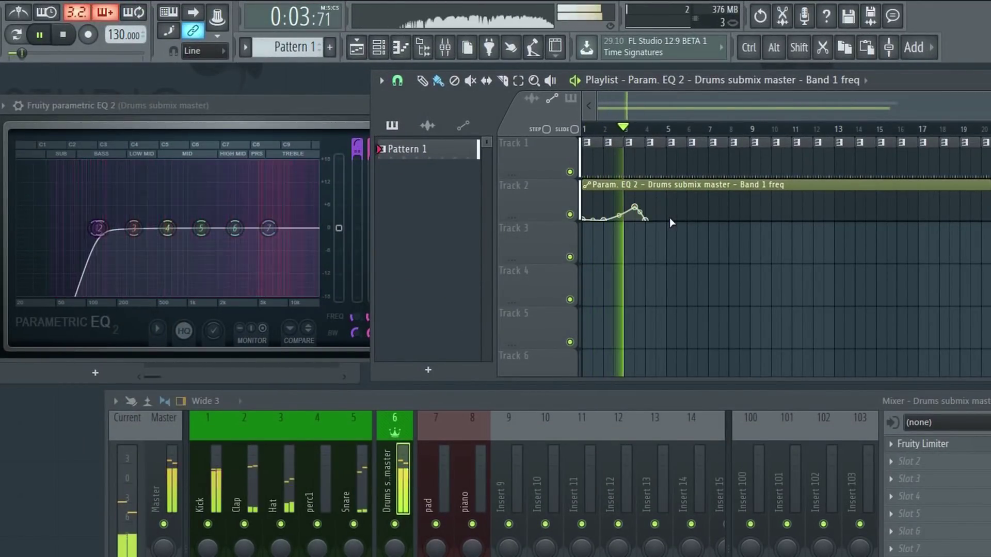
click(676, 220)
click(710, 200)
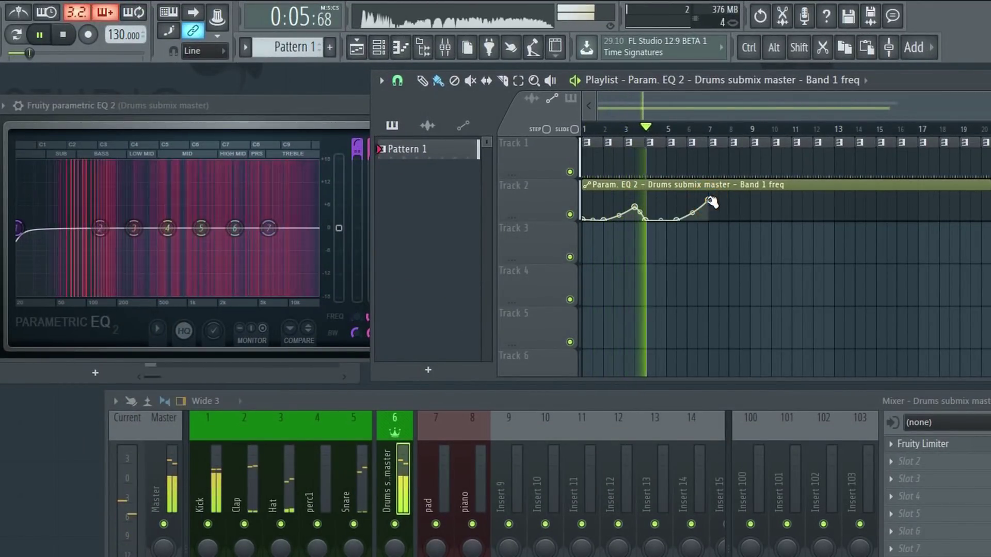
drag(710, 201, 720, 210)
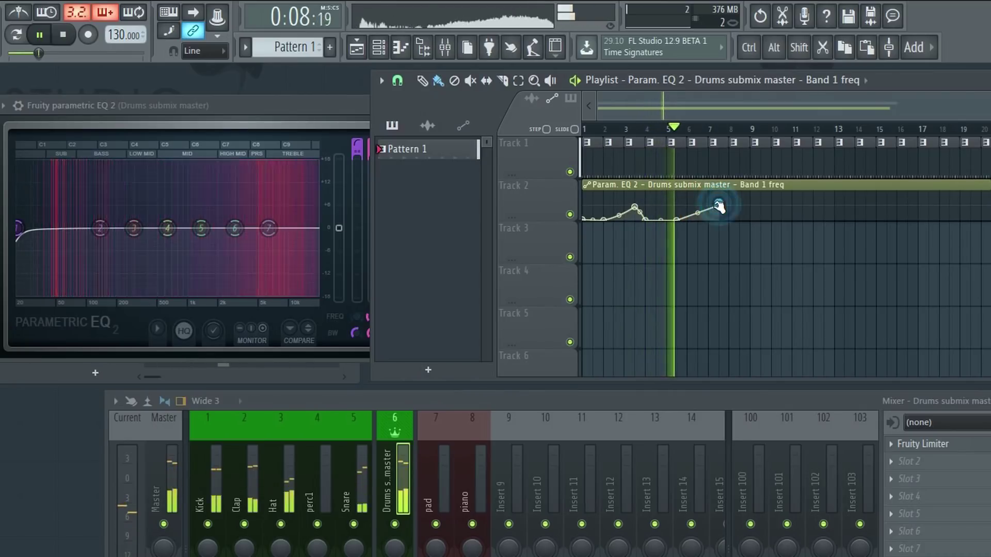
click(750, 210)
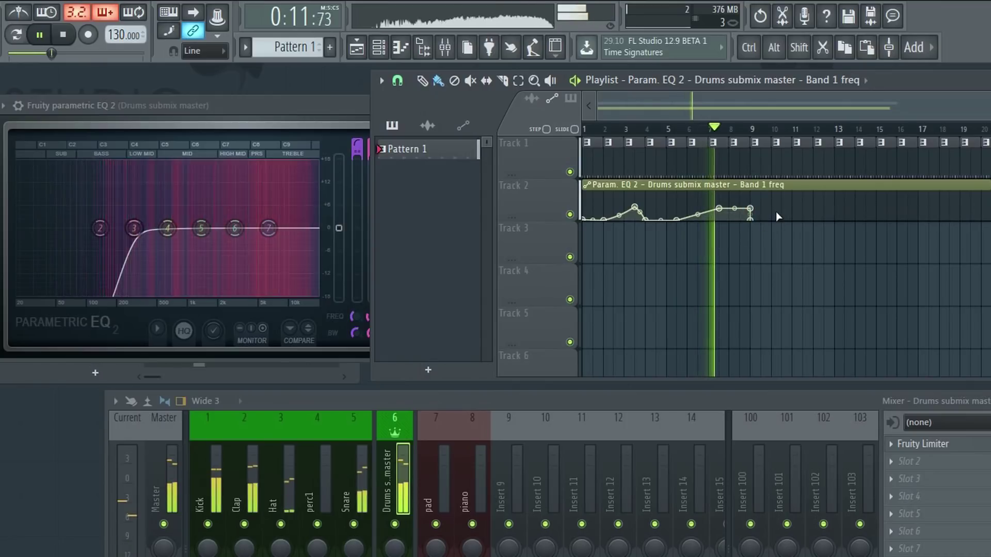
- Add the third sweep at the end of the automation curve and stop playback
drag(772, 210, 813, 220)
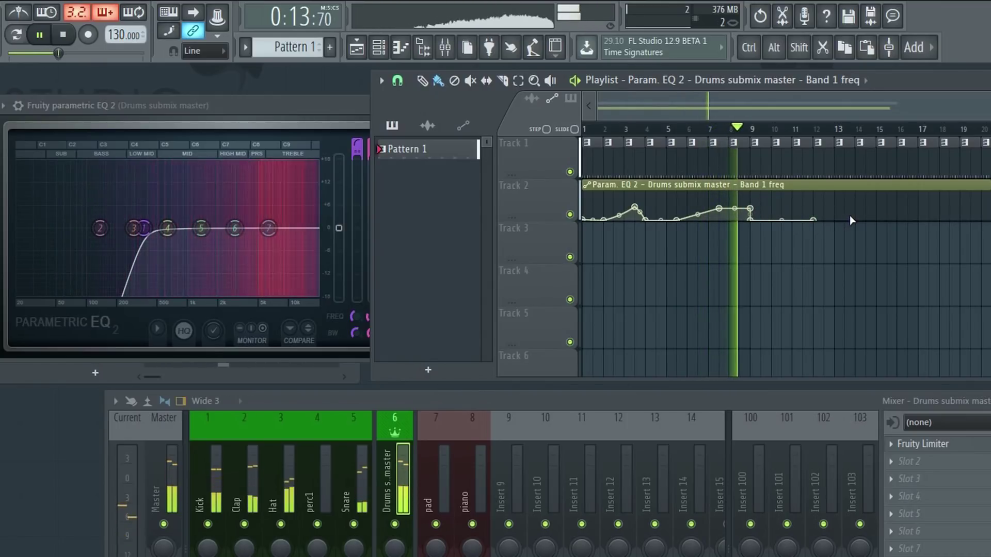
click(854, 204)
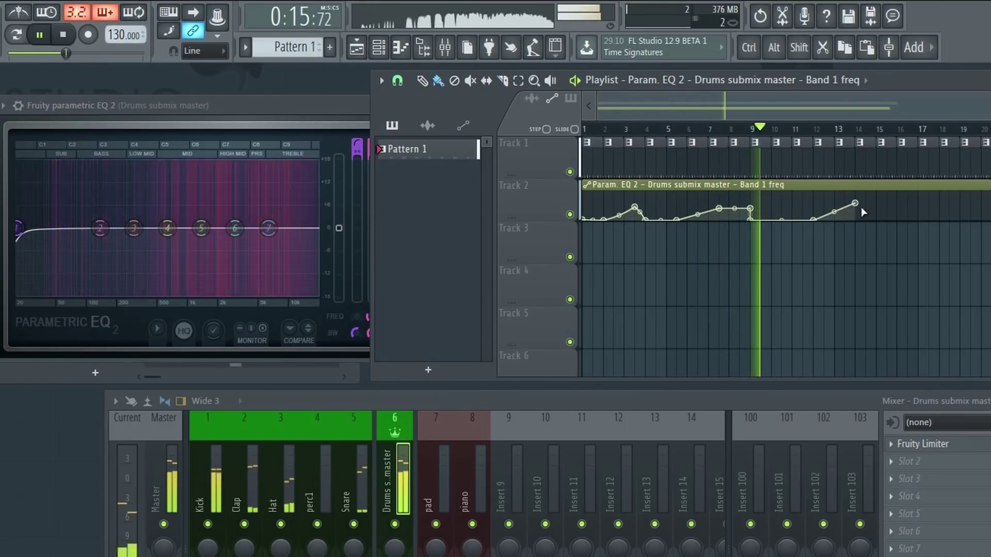
right_click(856, 205)
click(867, 226)
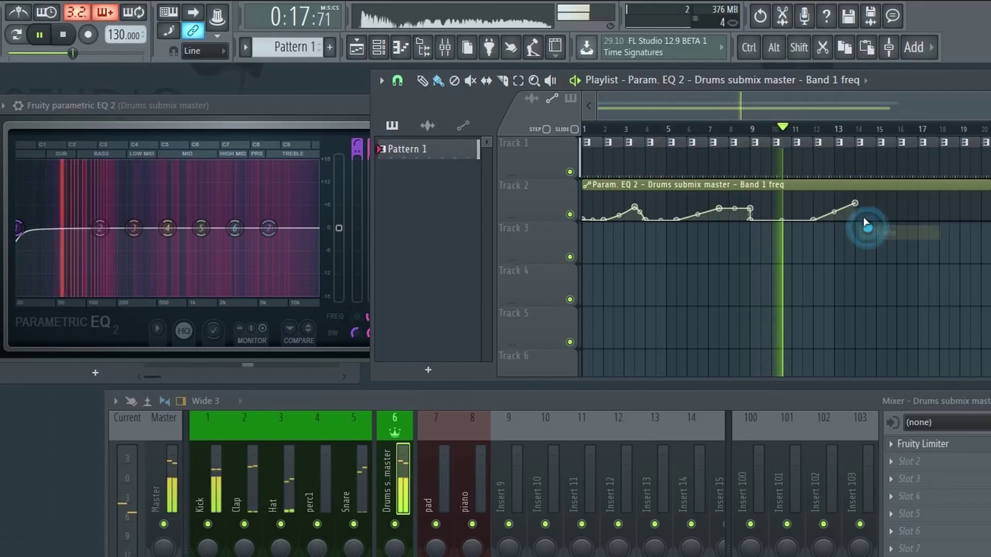
drag(862, 208, 918, 220)
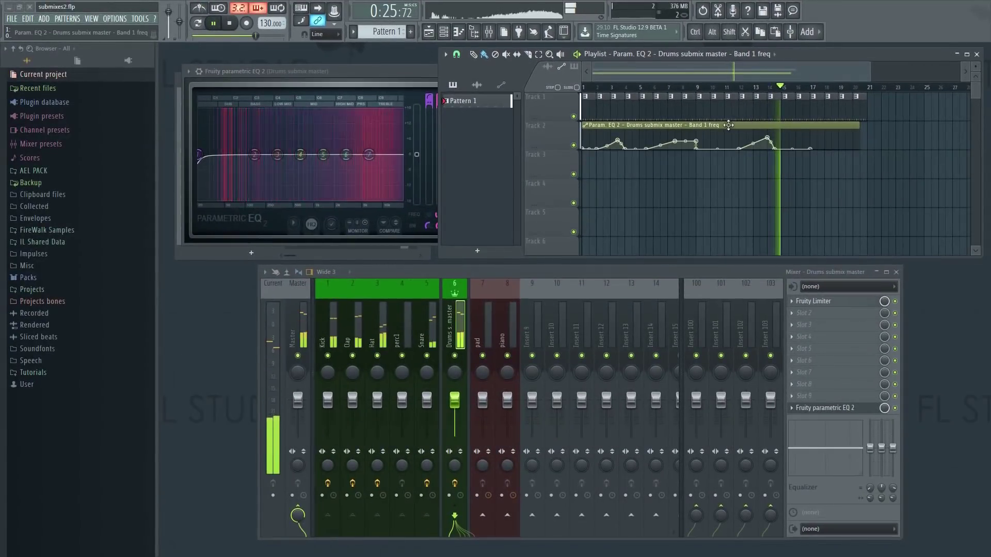
key(space)
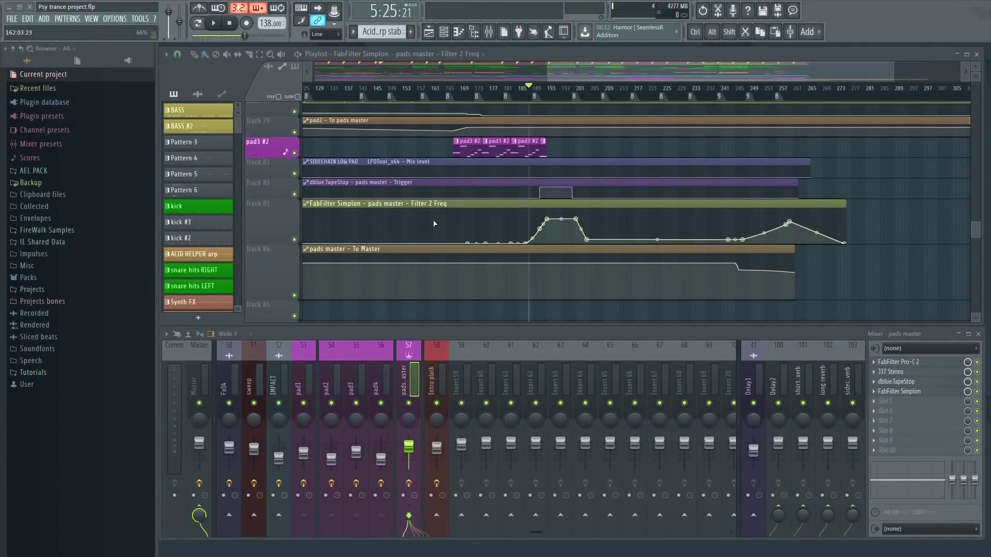
- Audition the pads master's FabFilter Pro-C 2, J37 Stereo and dblue TapeStop plugins
drag(592, 71, 581, 70)
scroll(614, 155, up, 5)
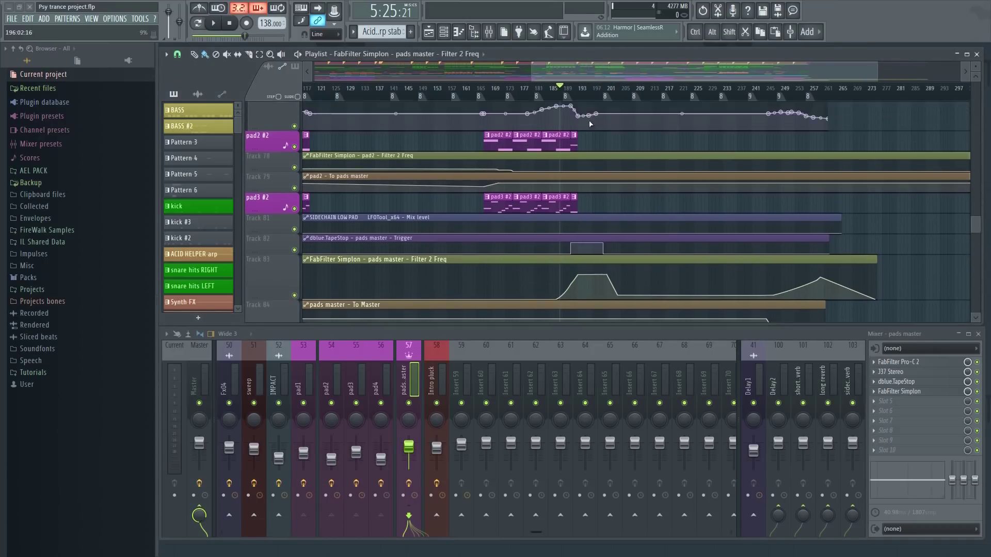
scroll(623, 173, down, 1)
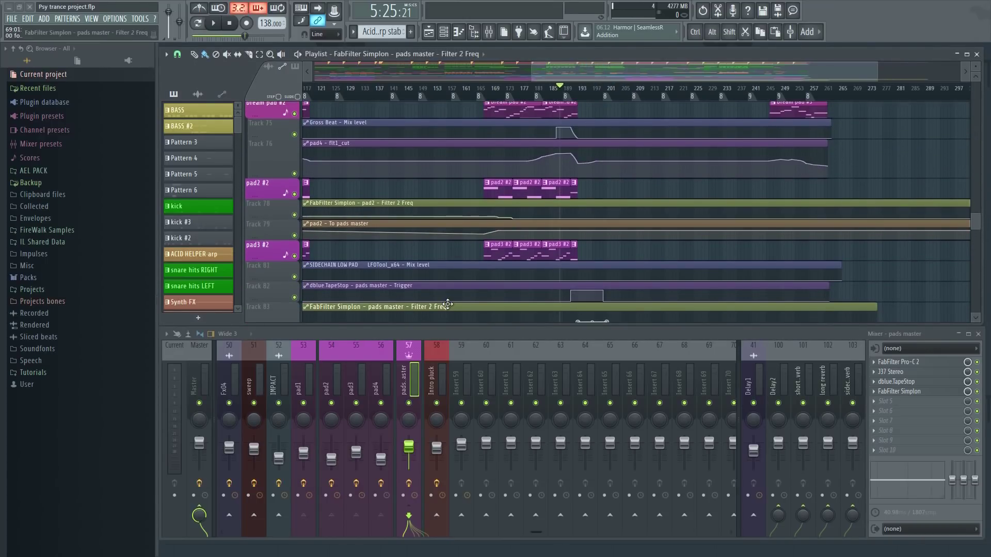
click(905, 366)
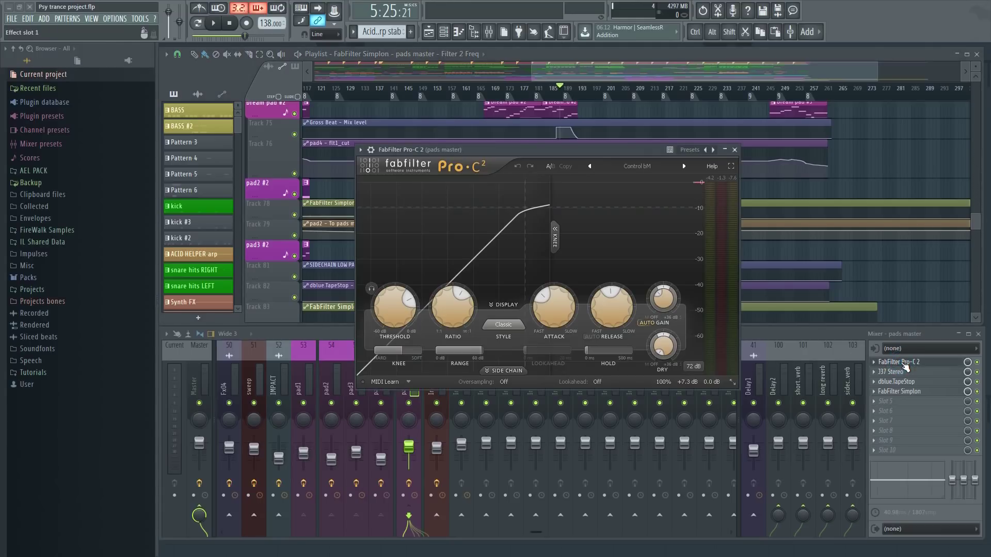
click(734, 150)
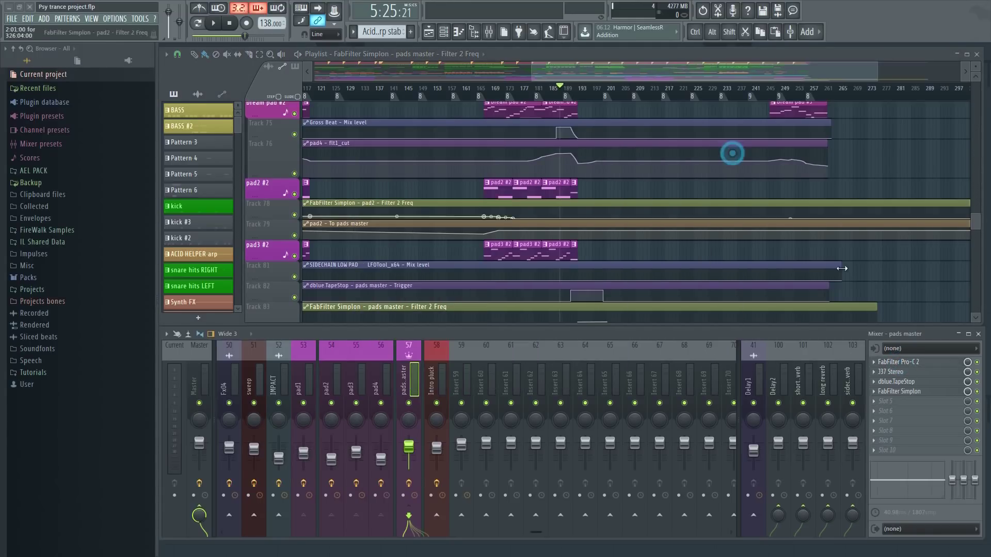
click(904, 372)
click(677, 146)
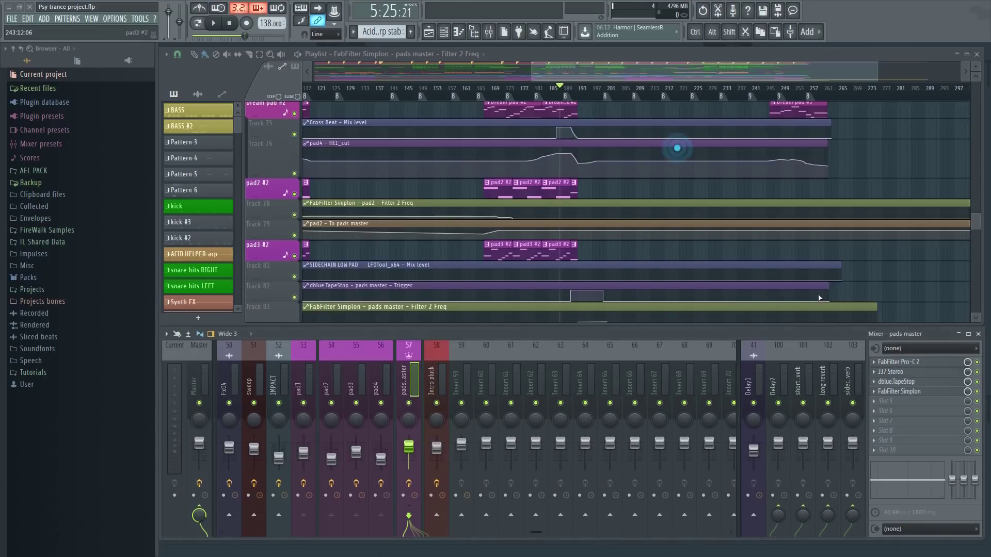
click(903, 382)
drag(645, 149, 557, 241)
click(734, 238)
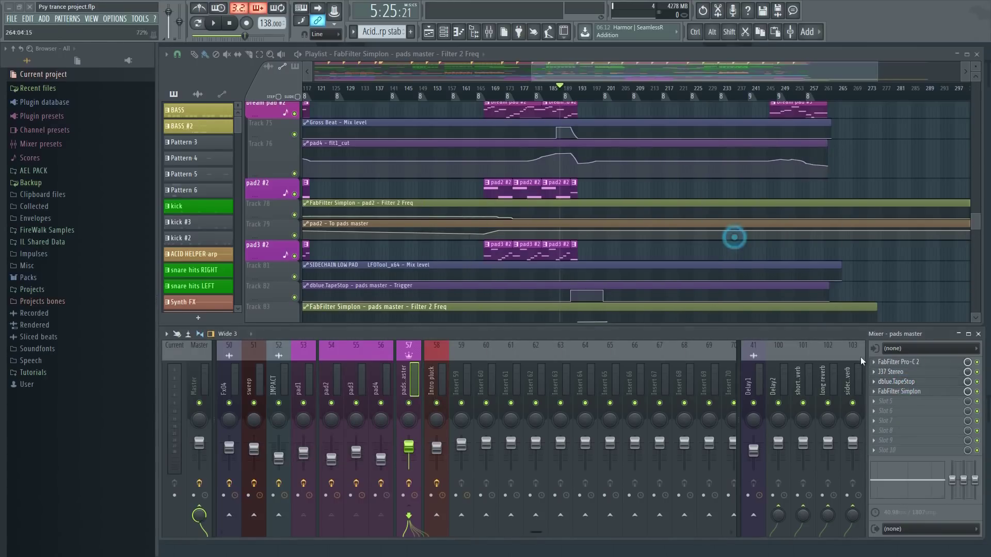
- Sweep the Simplon Filter 2 frequency down to its minimum, then back up slightly
click(900, 391)
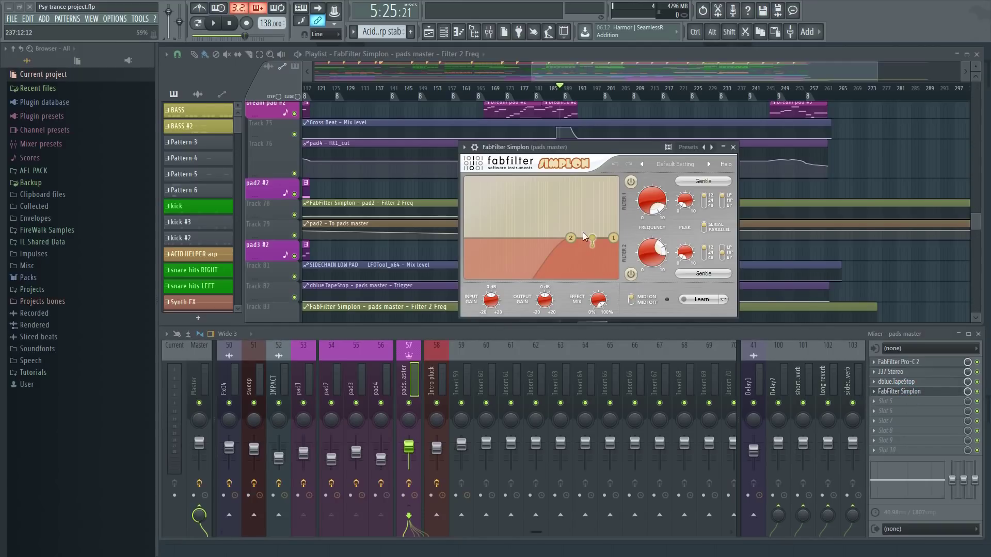
drag(661, 263, 653, 222)
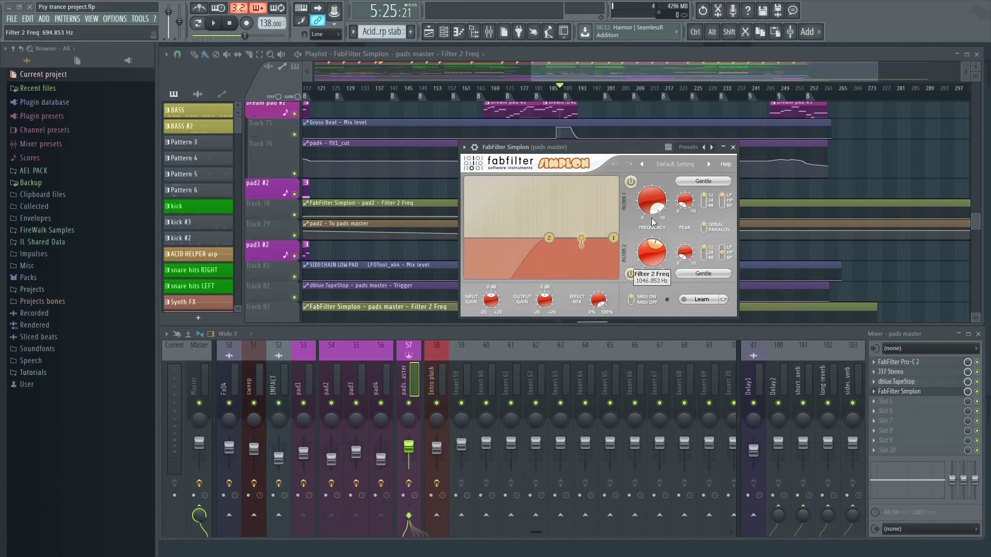
drag(546, 168, 606, 378)
drag(614, 175, 649, 201)
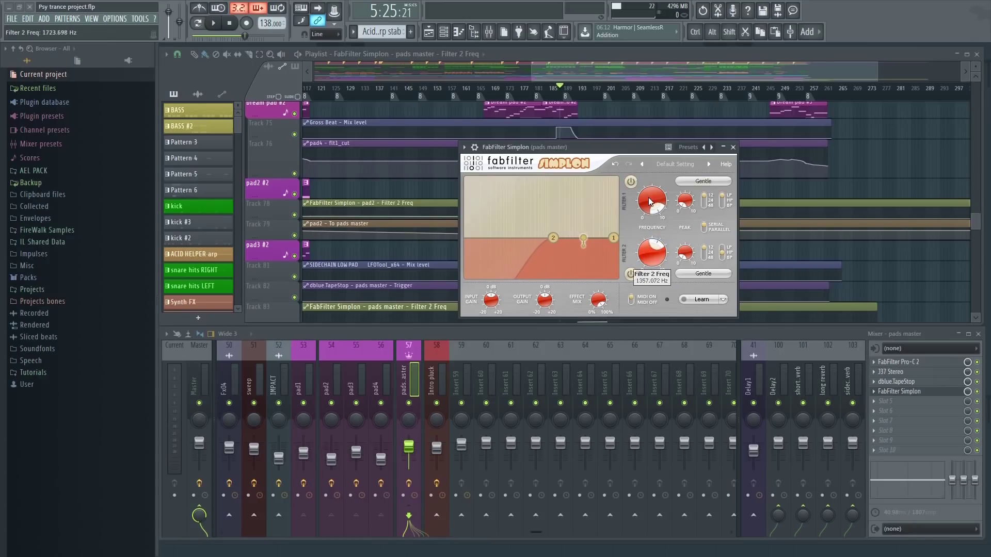
click(732, 148)
scroll(609, 249, down, 5)
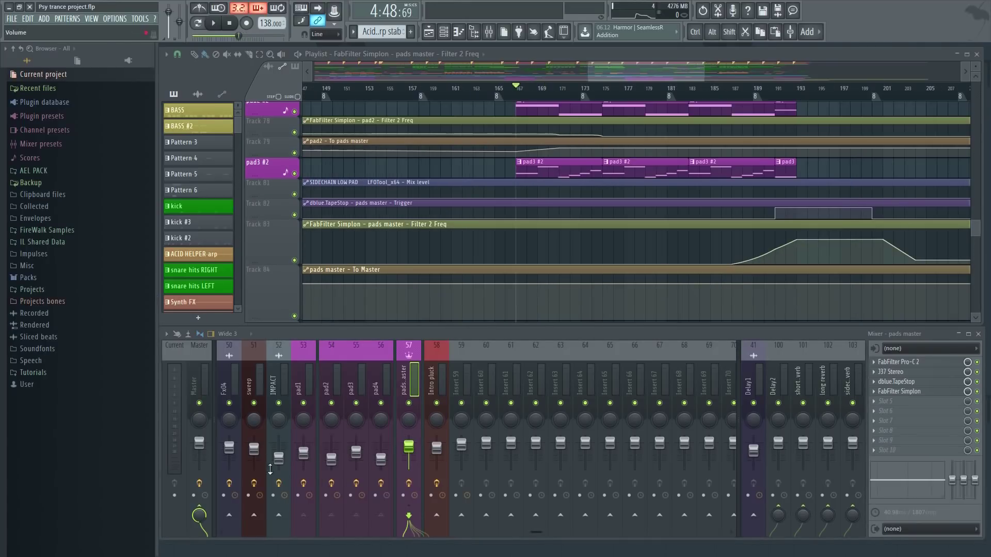
- Play the pads section, zoomed in on the filter sweep, starting around bar 187
key(space)
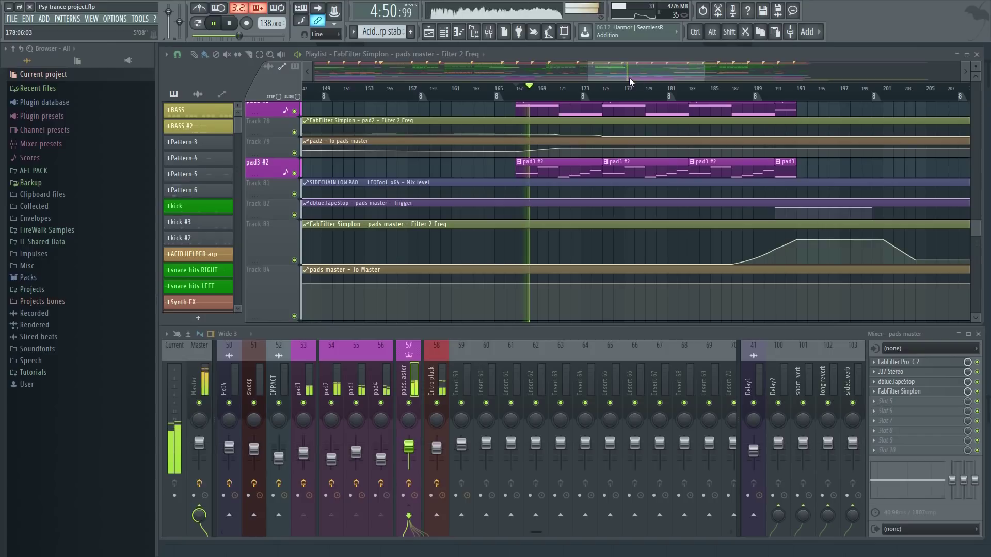
scroll(647, 94, up, 2)
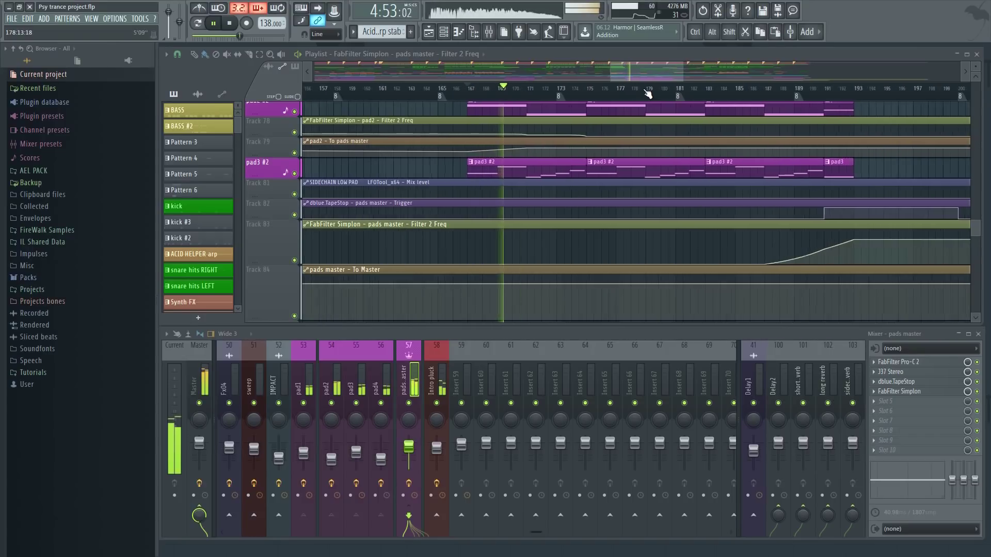
drag(629, 69, 650, 69)
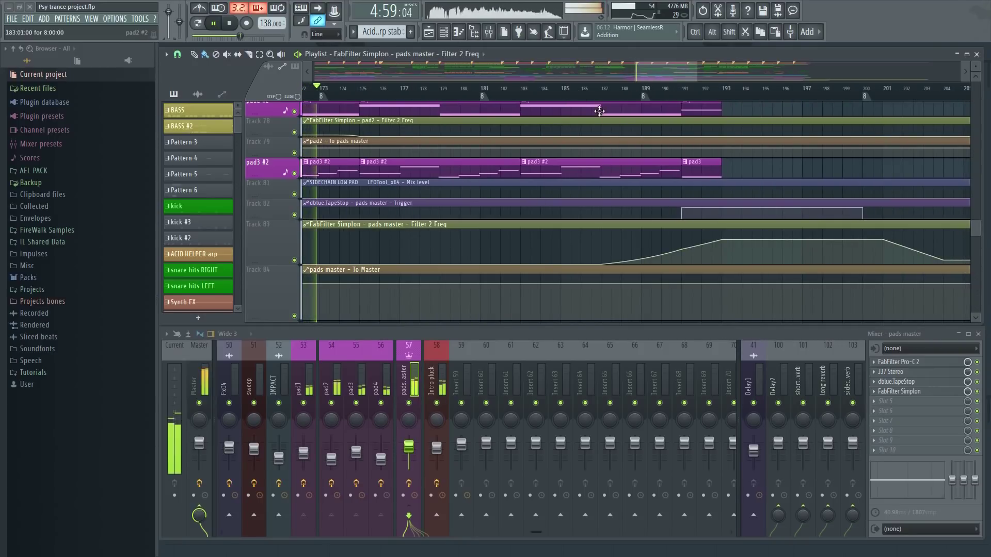
click(593, 92)
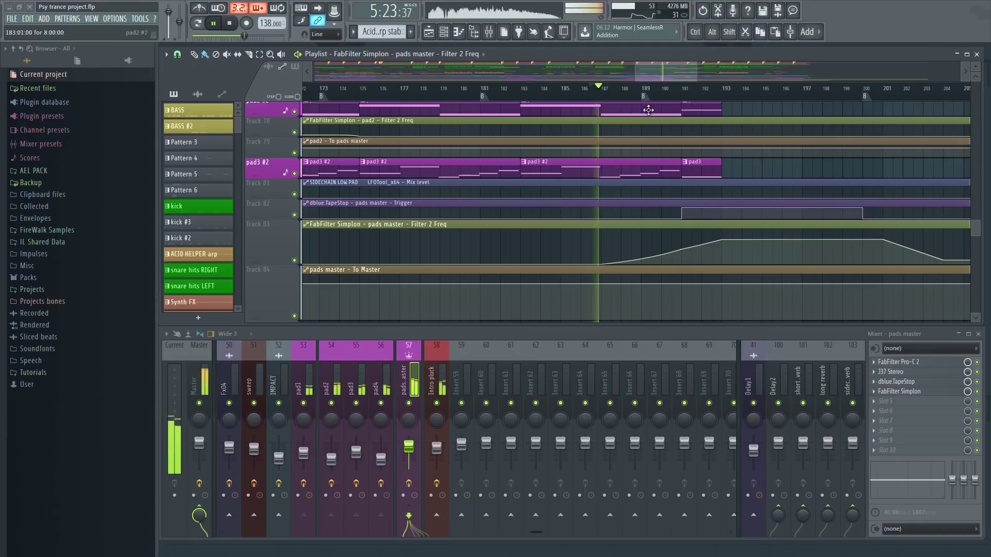
- Bring up the pads master's dblue TapeStop window to watch Trigger hit 1.00, then stop playback
click(909, 381)
drag(634, 243, 527, 240)
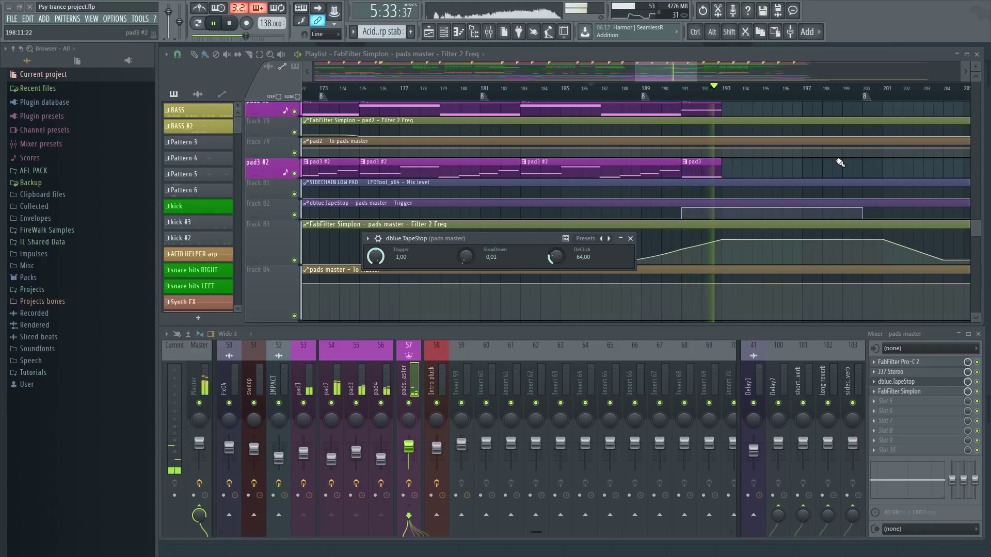
key(space)
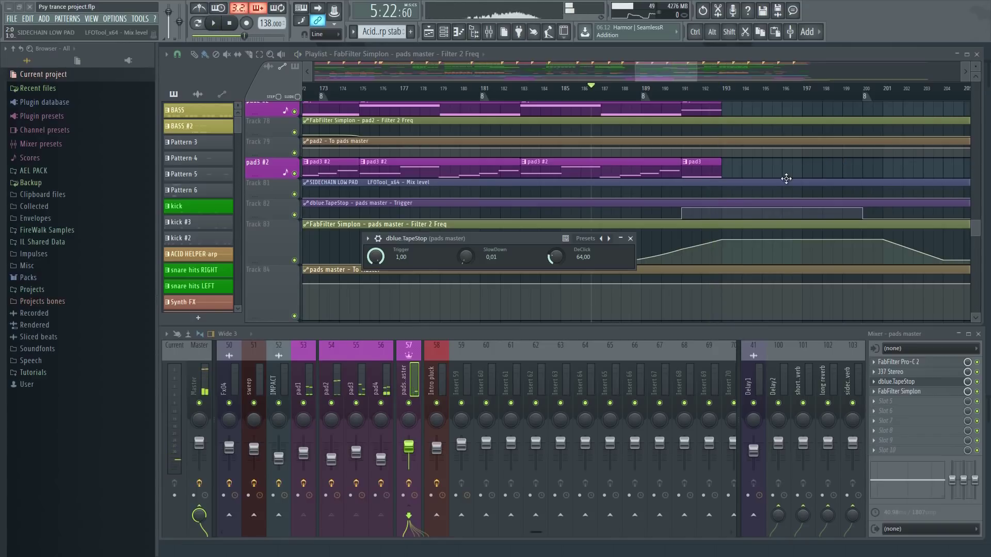